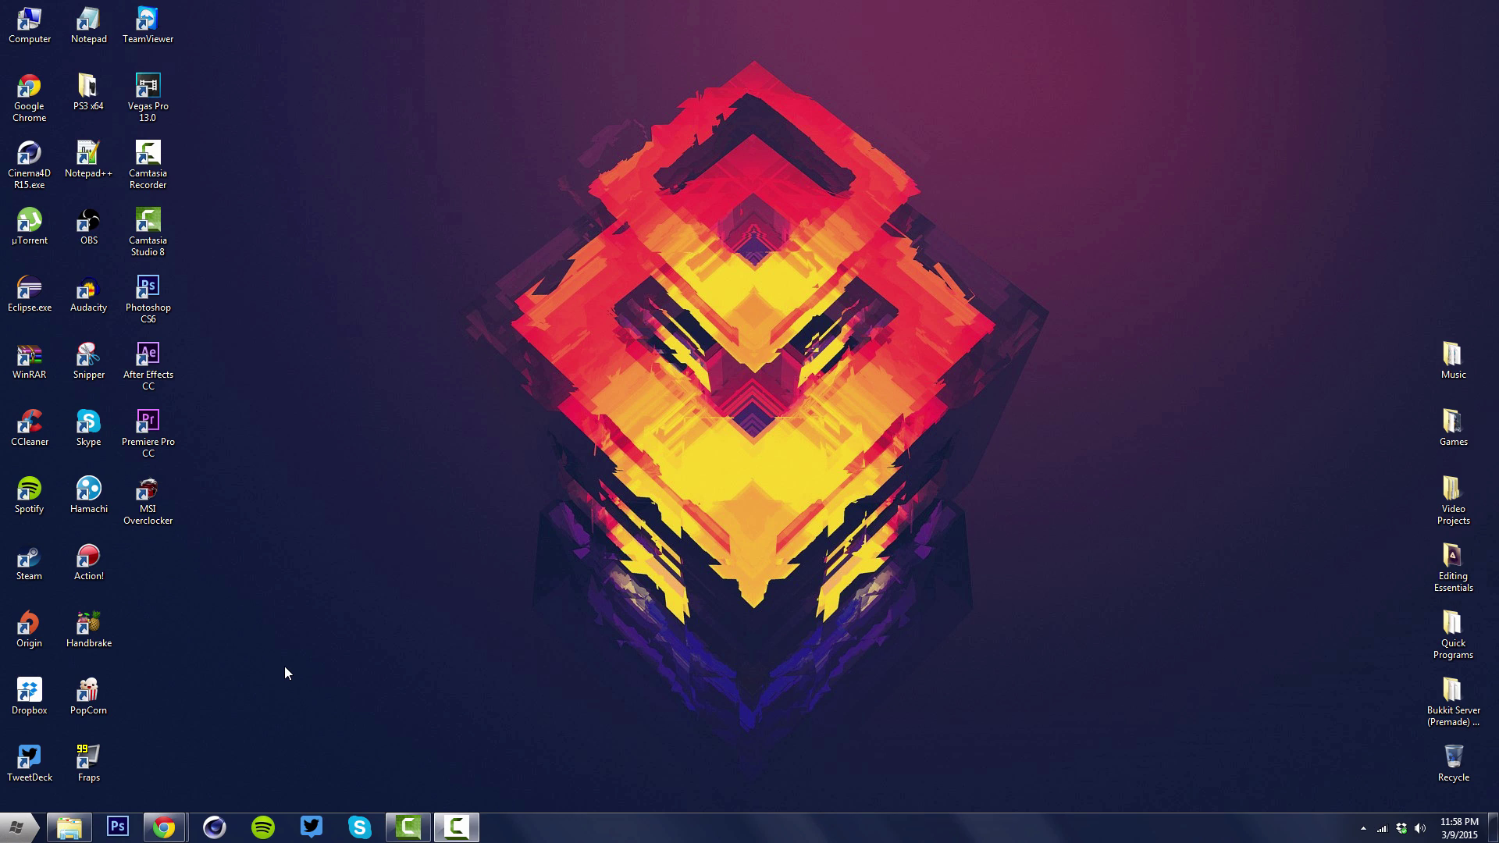
Switch to Chrome and look over the open LiteLoader and Zan's Minimap Mod pages on 9minecraft.net.
{"action": "mouse_move", "coordinate": [168, 823]}
{"action": "left_click", "coordinate": [302, 816]}
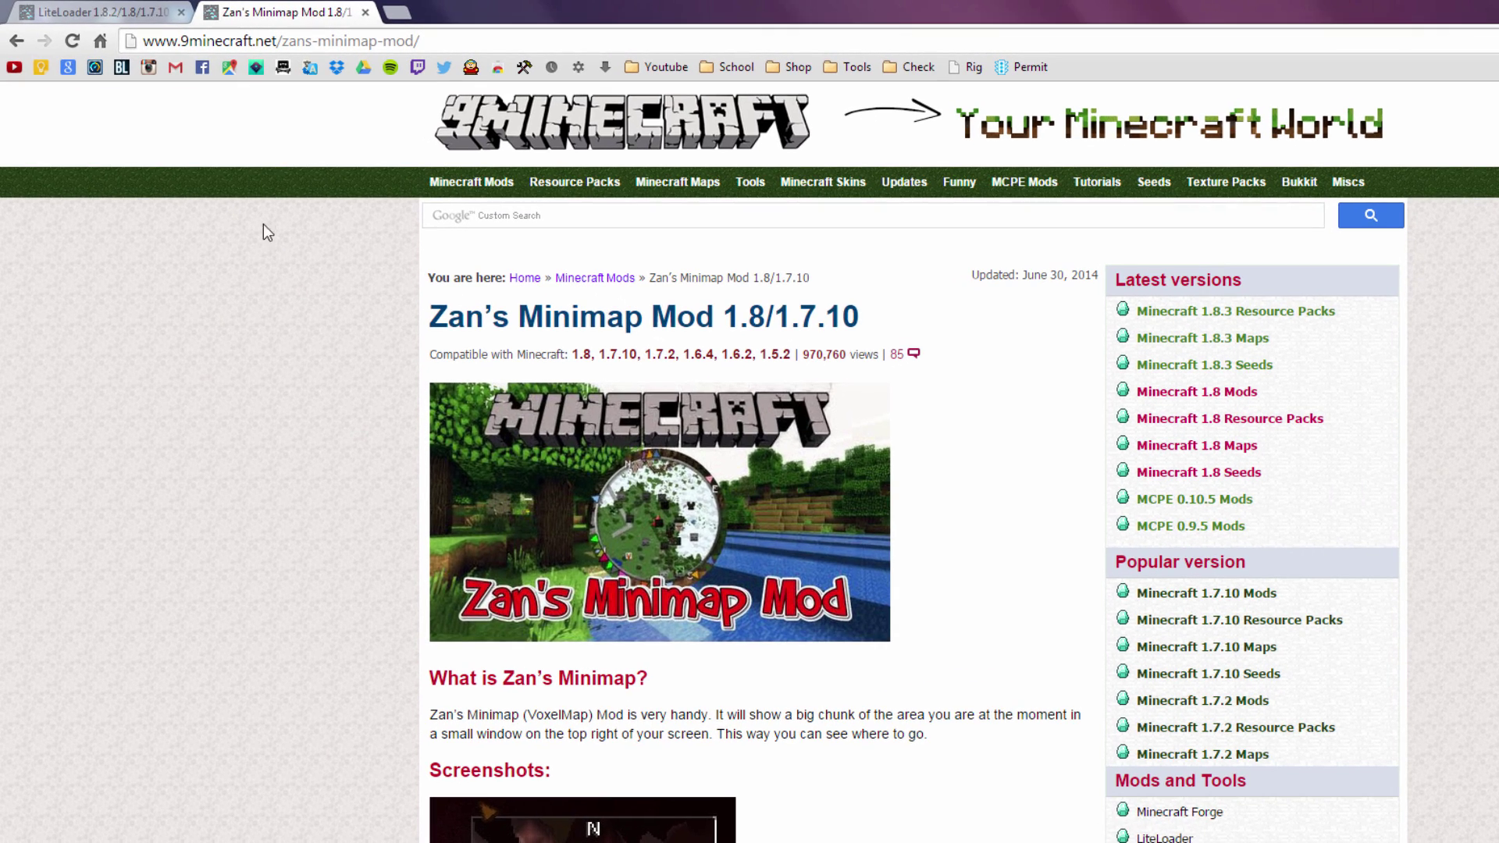
{"action": "left_click", "coordinate": [137, 14]}
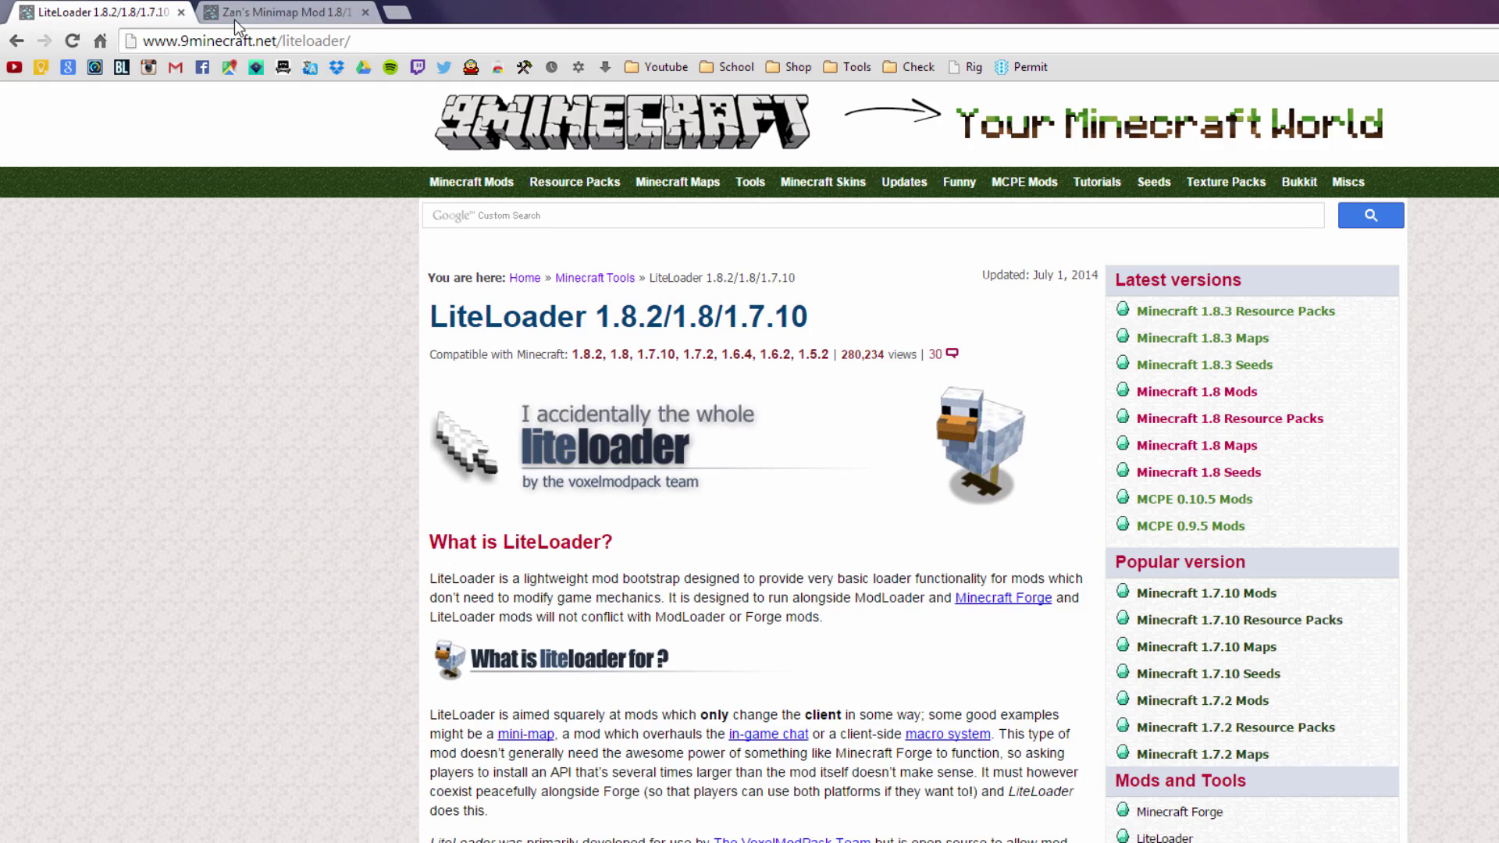
{"action": "left_click", "coordinate": [238, 14]}
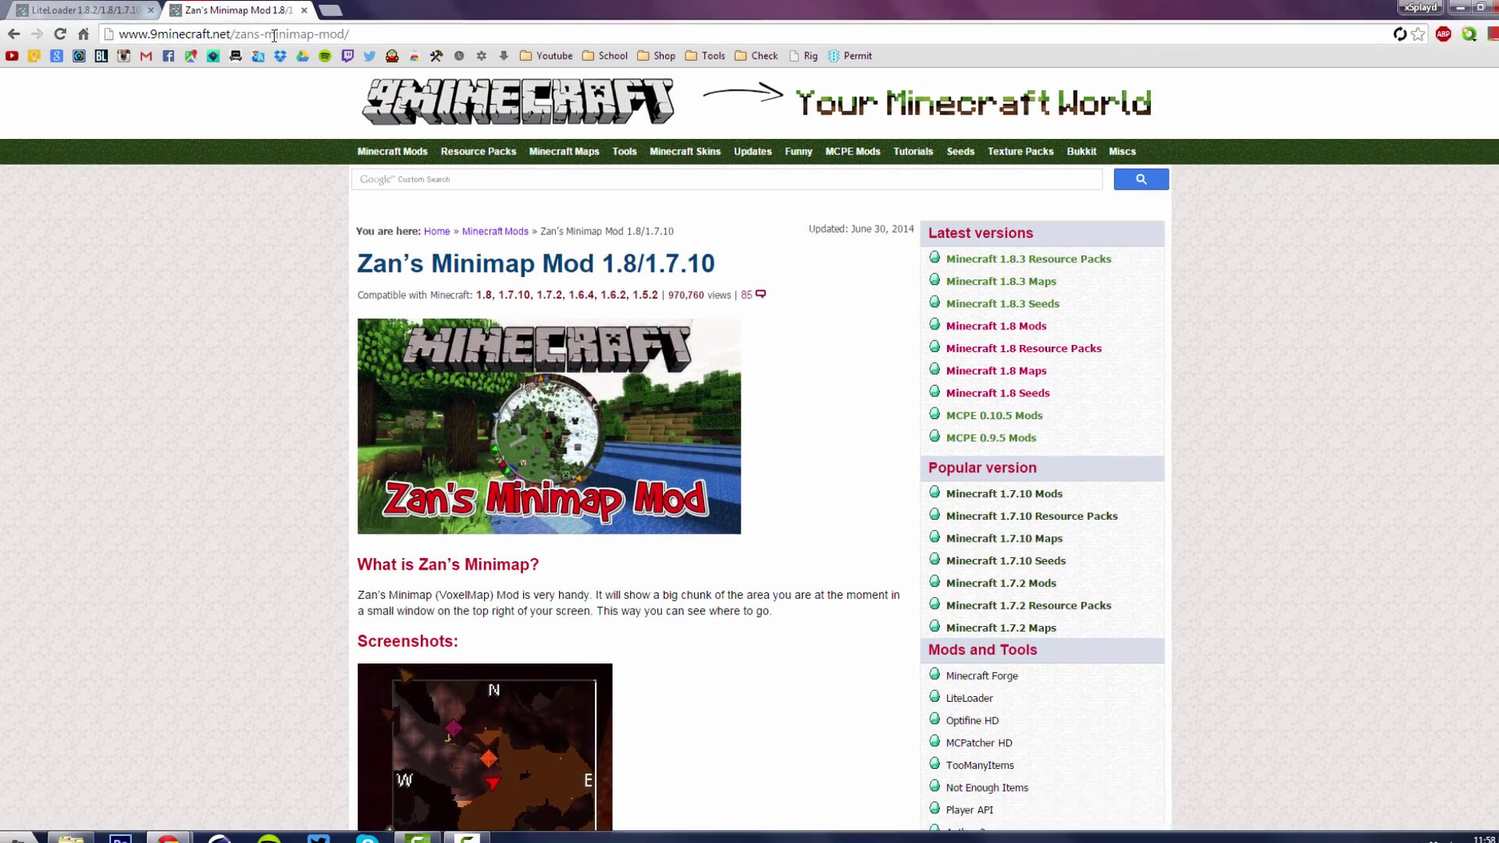
{"action": "left_click_drag", "start_coordinate": [1492, 110], "coordinate": [1496, 437]}
{"action": "scroll", "coordinate": [1497, 437], "scroll_direction": "up", "scroll_amount": 3}
{"action": "left_click", "coordinate": [86, 11]}
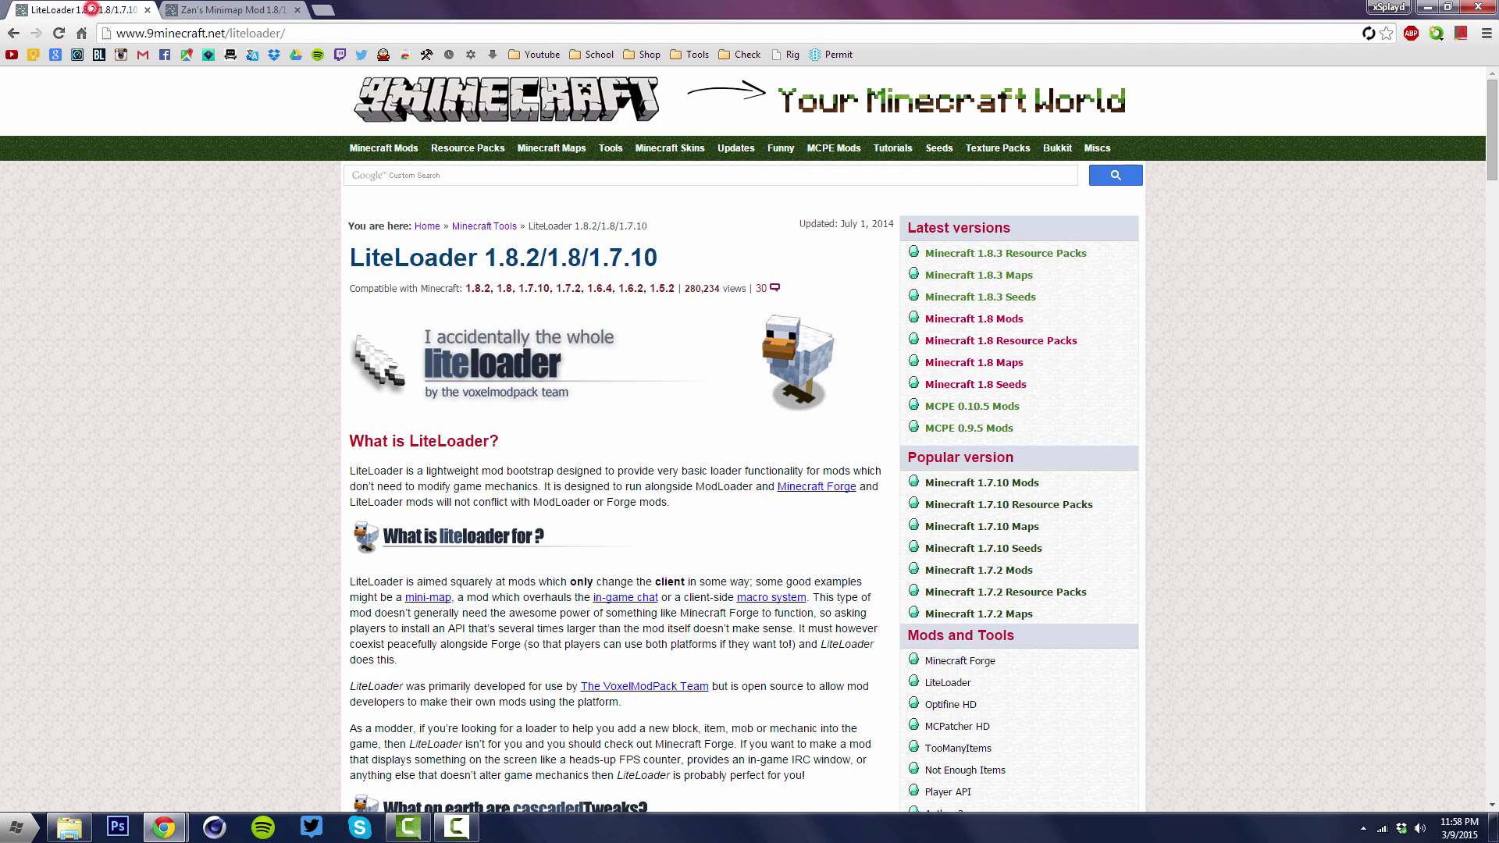
{"action": "left_click", "coordinate": [226, 9]}
Download the Minecraft 1.8 Liteloader version of Zan's Minimap from Server 1, save Zans-Minimap-Mod-1.8.litemod, and return to the LiteLoader page.
{"action": "scroll", "coordinate": [254, 105], "scroll_direction": "up", "scroll_amount": 5}
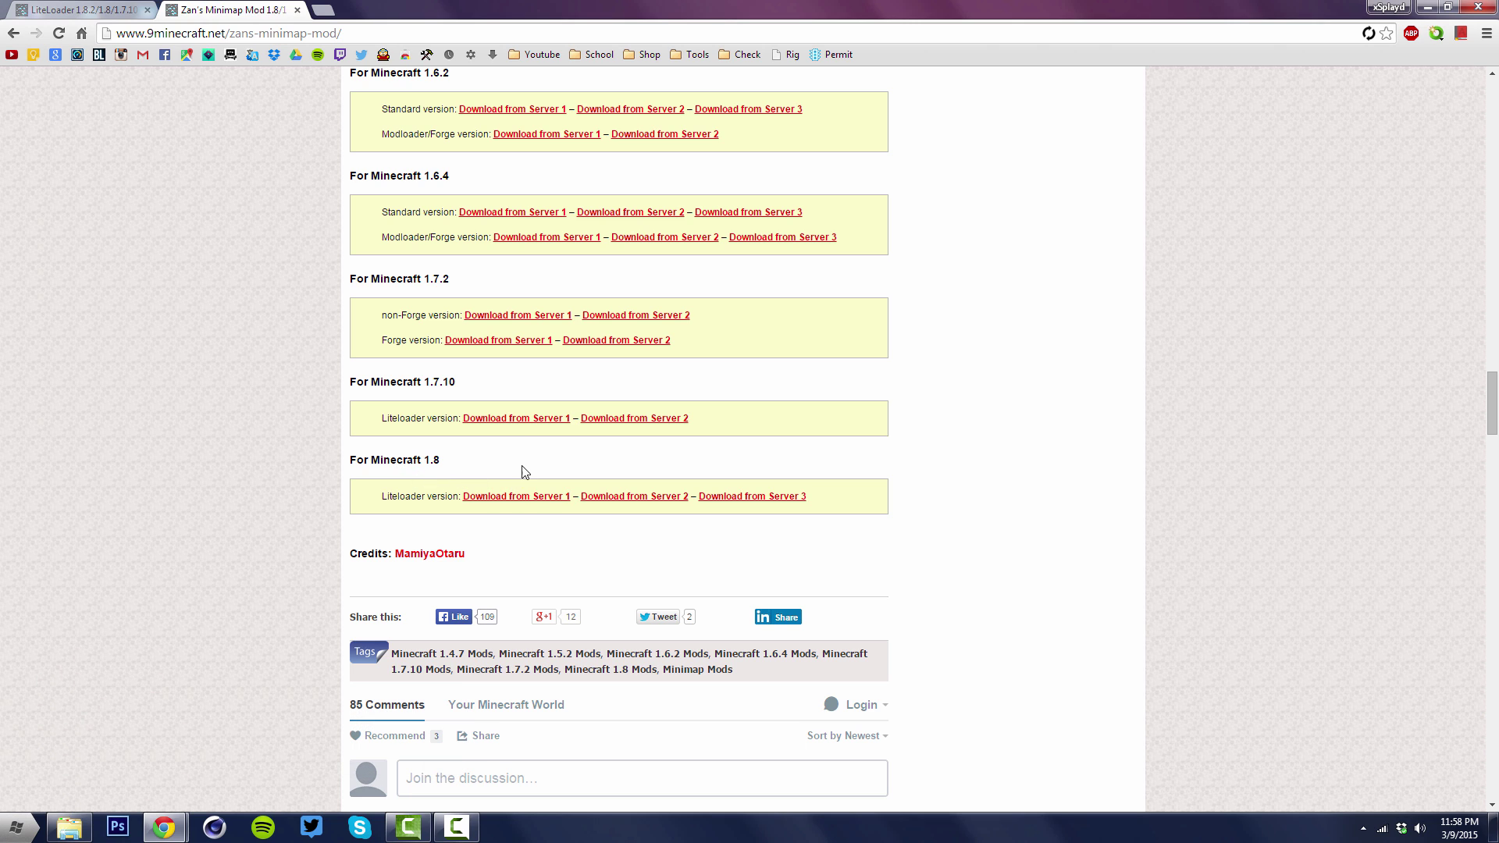
{"action": "left_click", "coordinate": [506, 497]}
{"action": "left_click", "coordinate": [491, 503]}
{"action": "left_click", "coordinate": [78, 9]}
{"action": "left_click", "coordinate": [226, 9]}
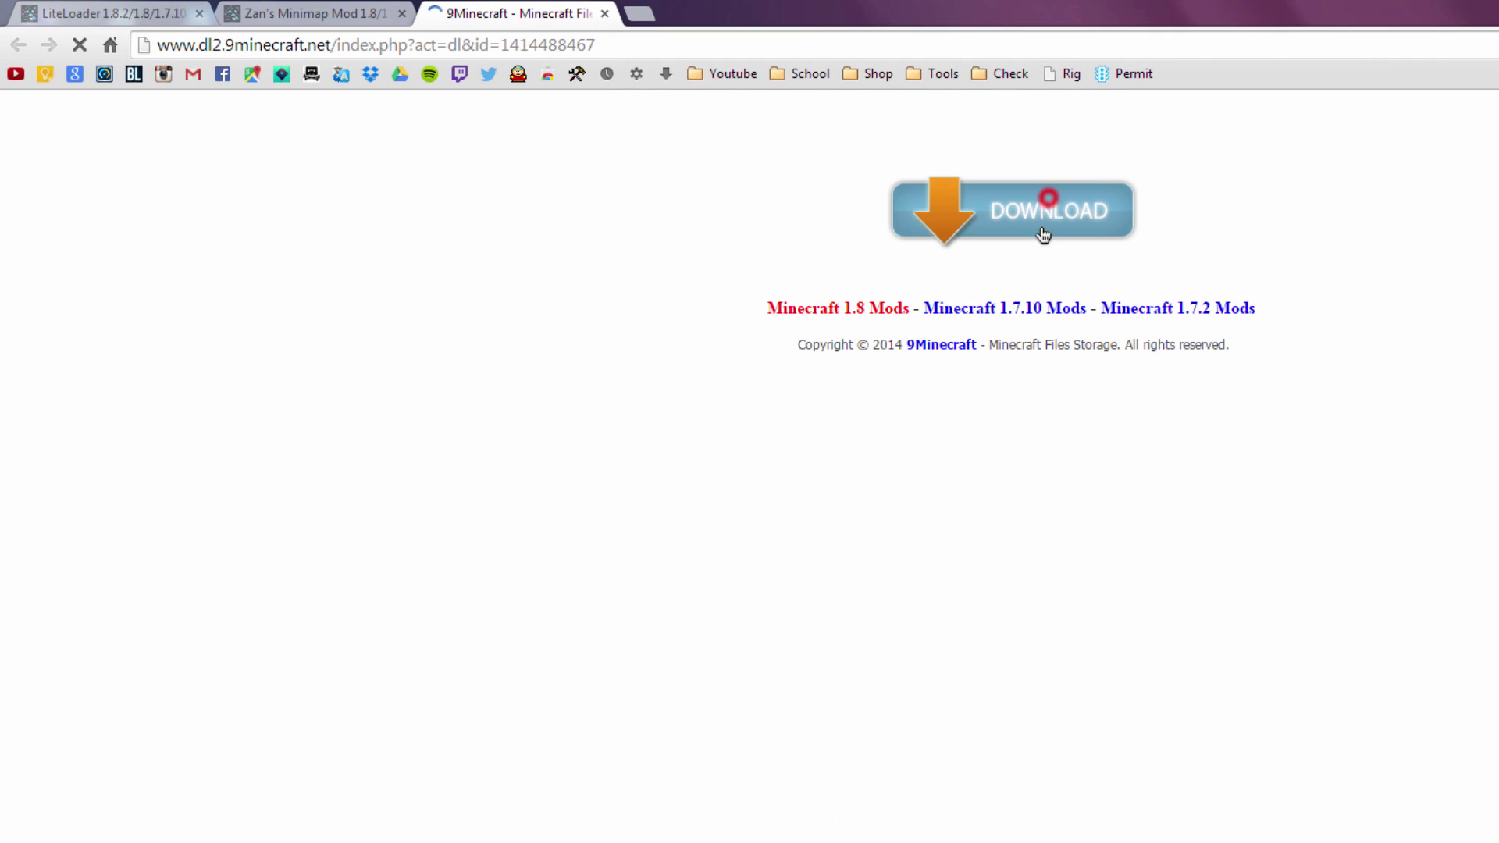
{"action": "left_click", "coordinate": [823, 532]}
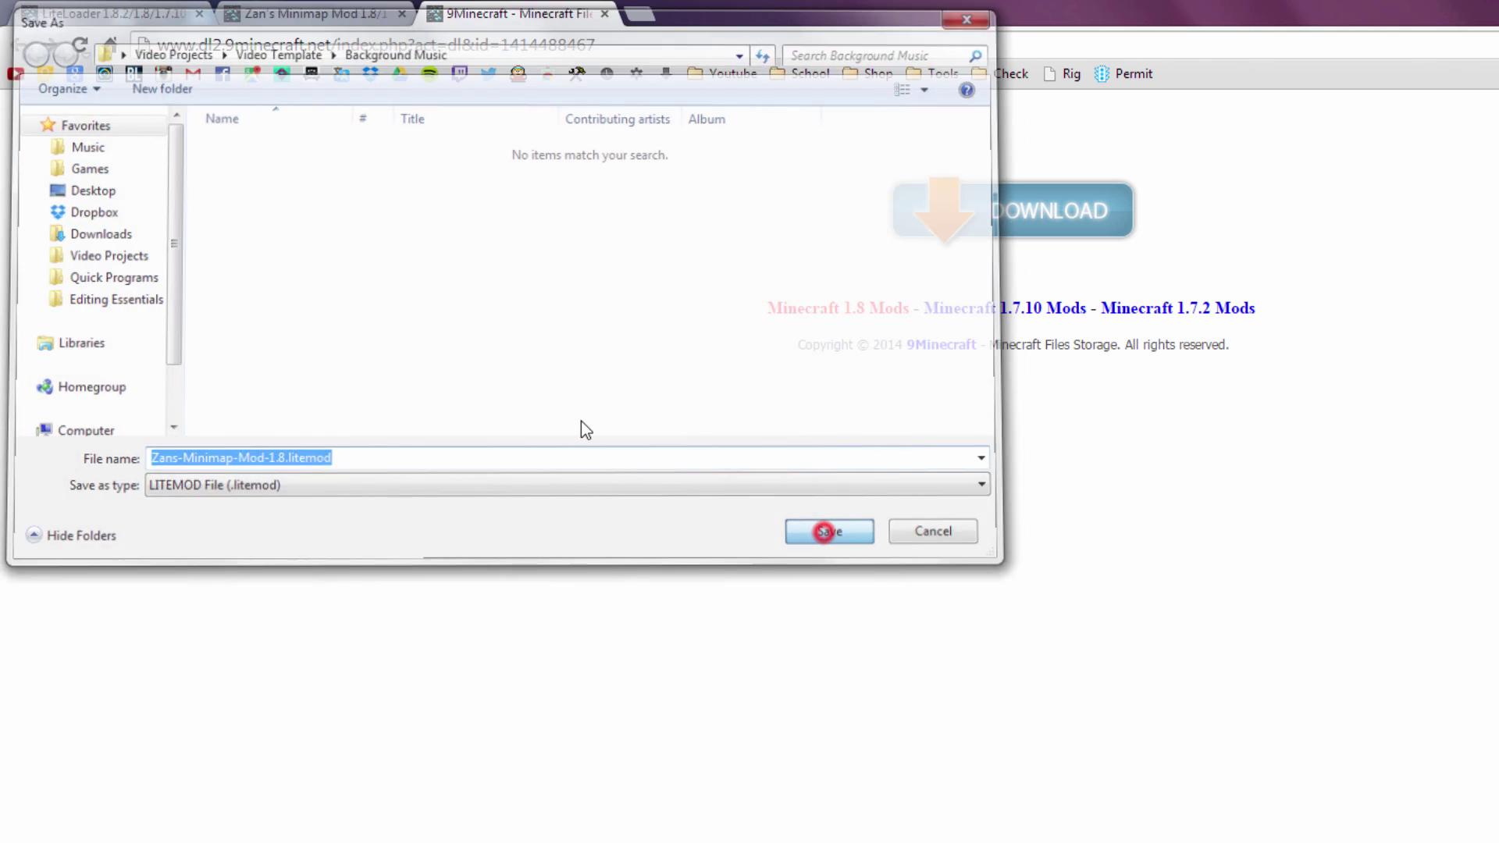
{"action": "left_click", "coordinate": [129, 14]}
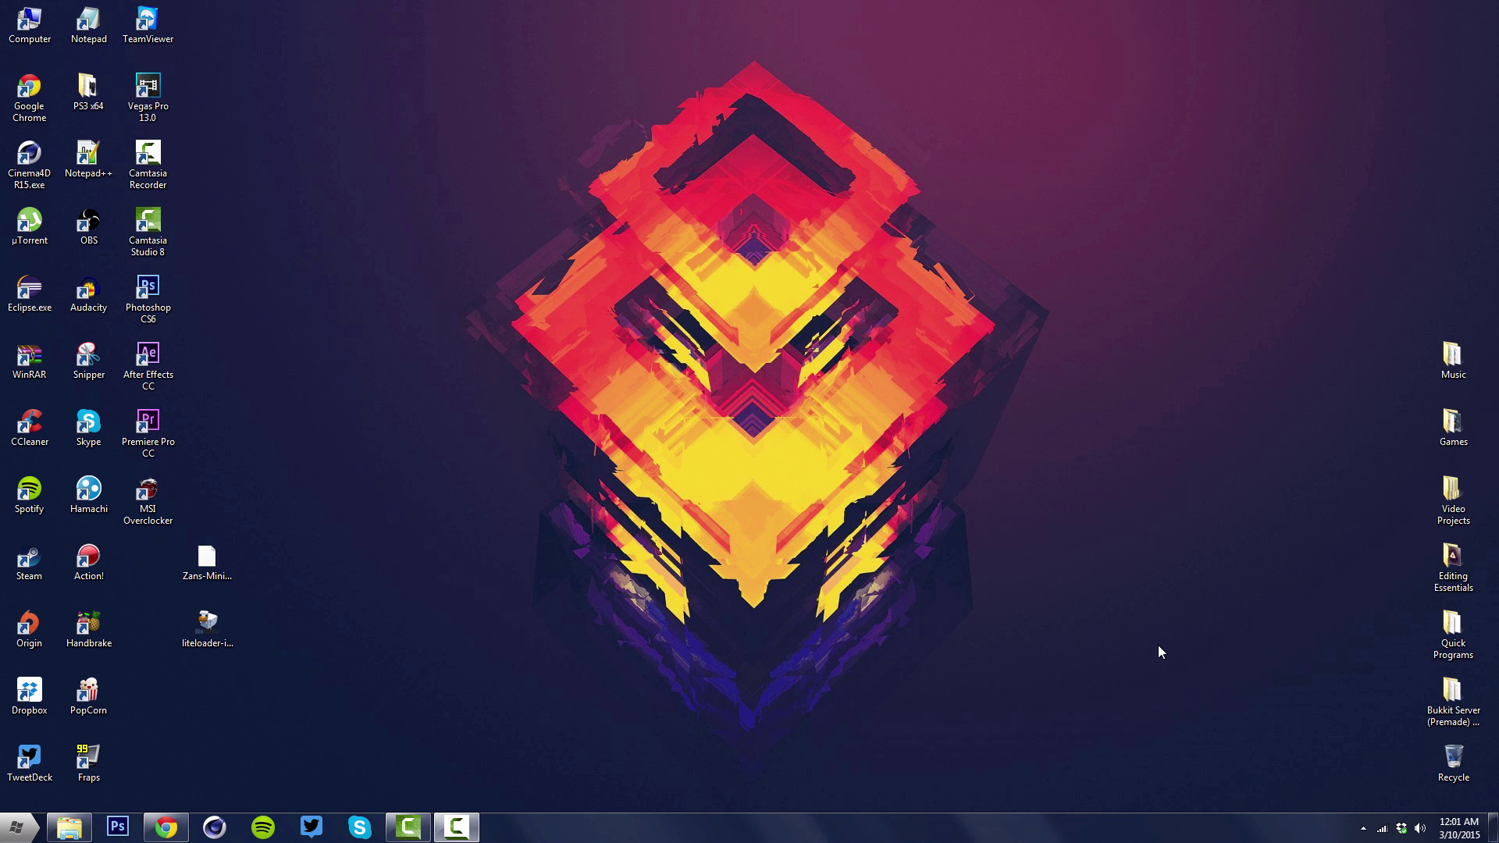
Run the downloaded LiteLoader installer on the desktop as administrator.
{"action": "left_click", "coordinate": [214, 628]}
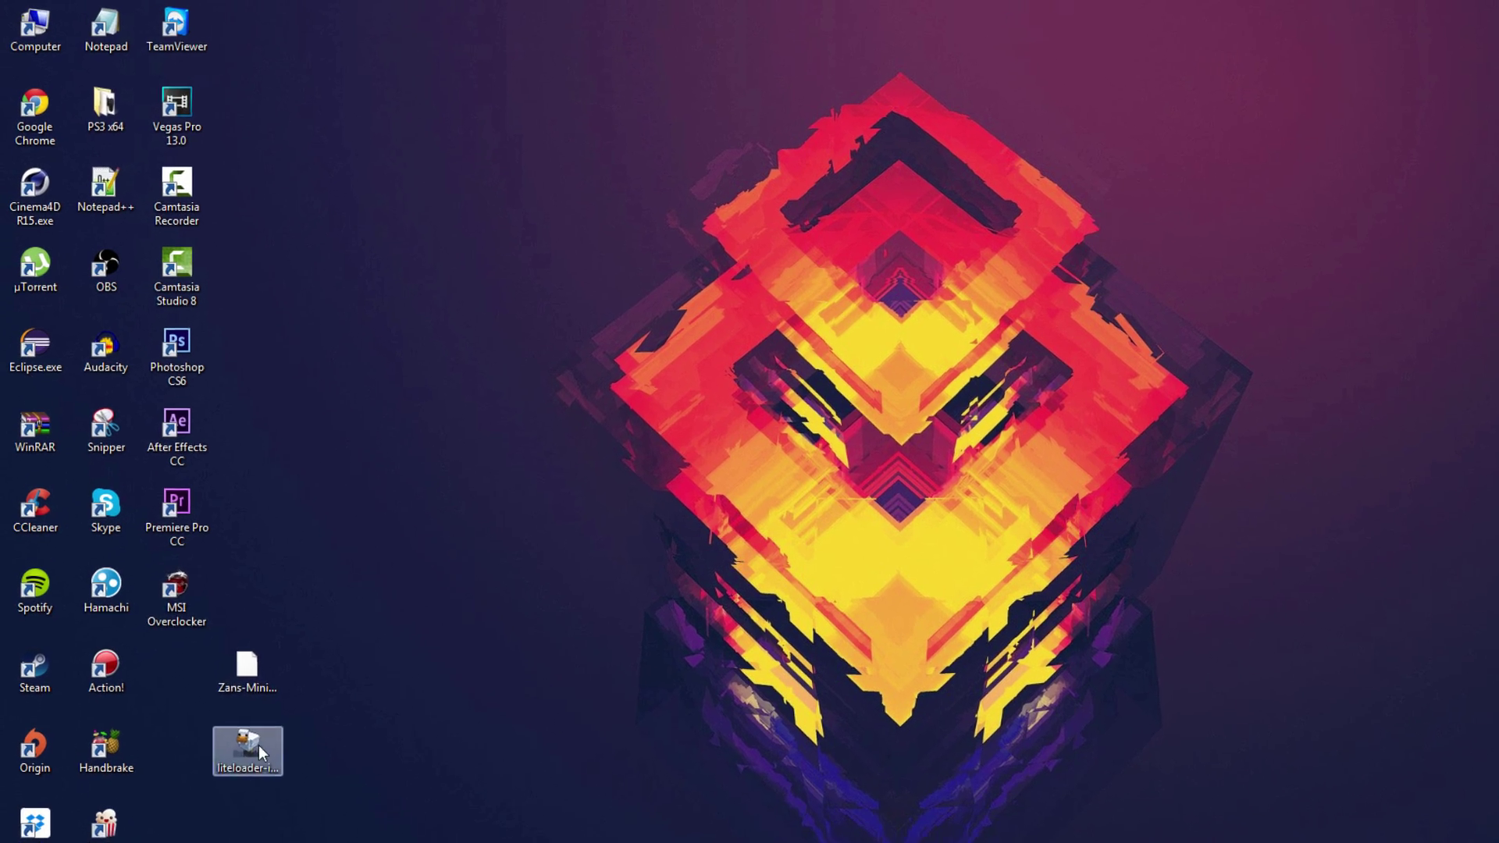
{"action": "right_click", "coordinate": [261, 746]}
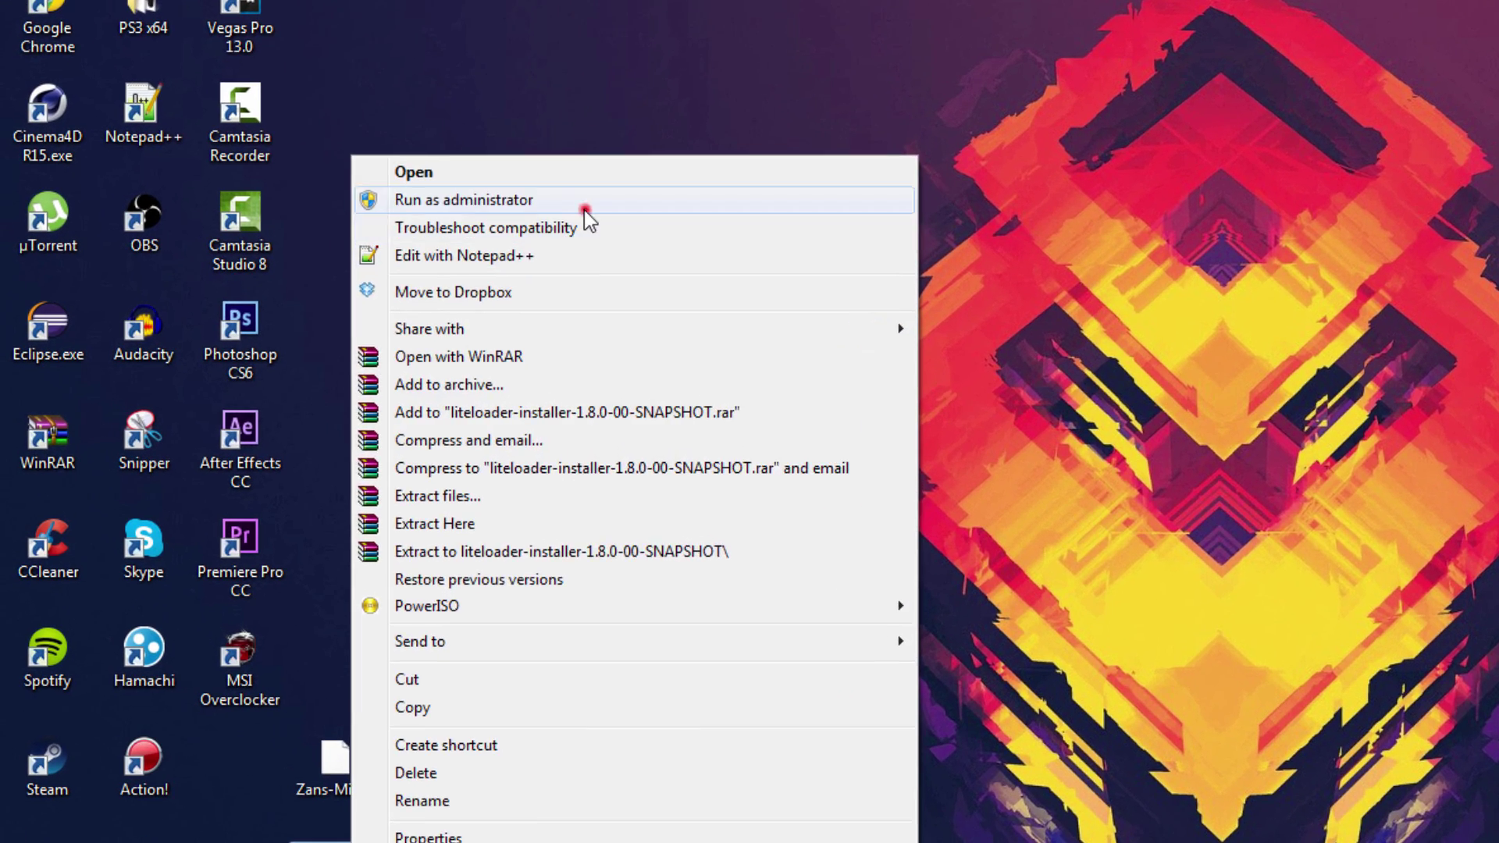
{"action": "left_click", "coordinate": [584, 209]}
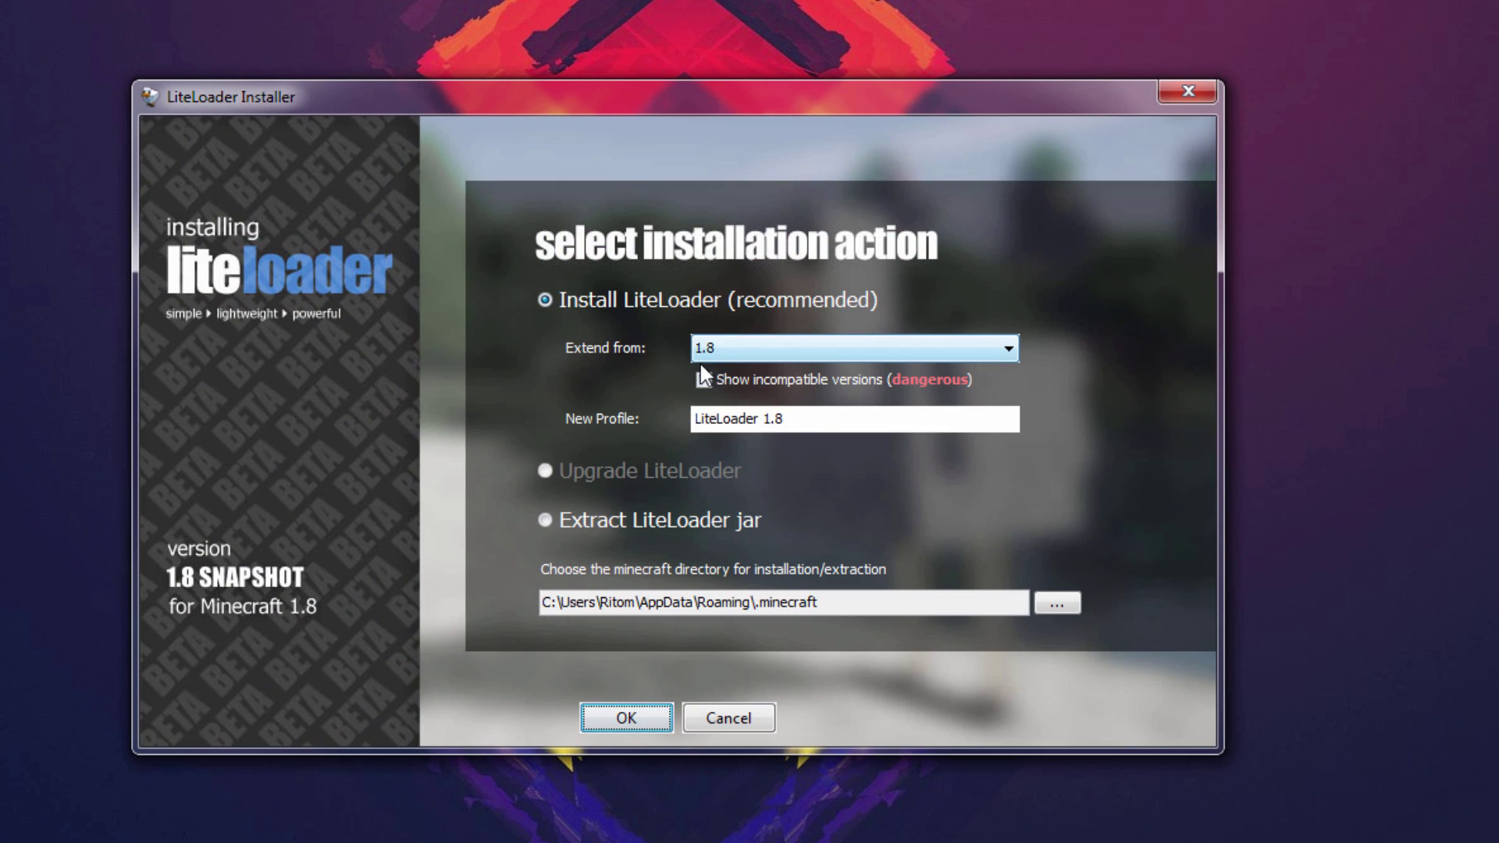
Install LiteLoader extended from 1.8 with the new profile named "Minimap Mod 1.8" and dismiss the completion message.
{"action": "triple_click", "coordinate": [814, 420]}
{"action": "type", "text": "Mini"}
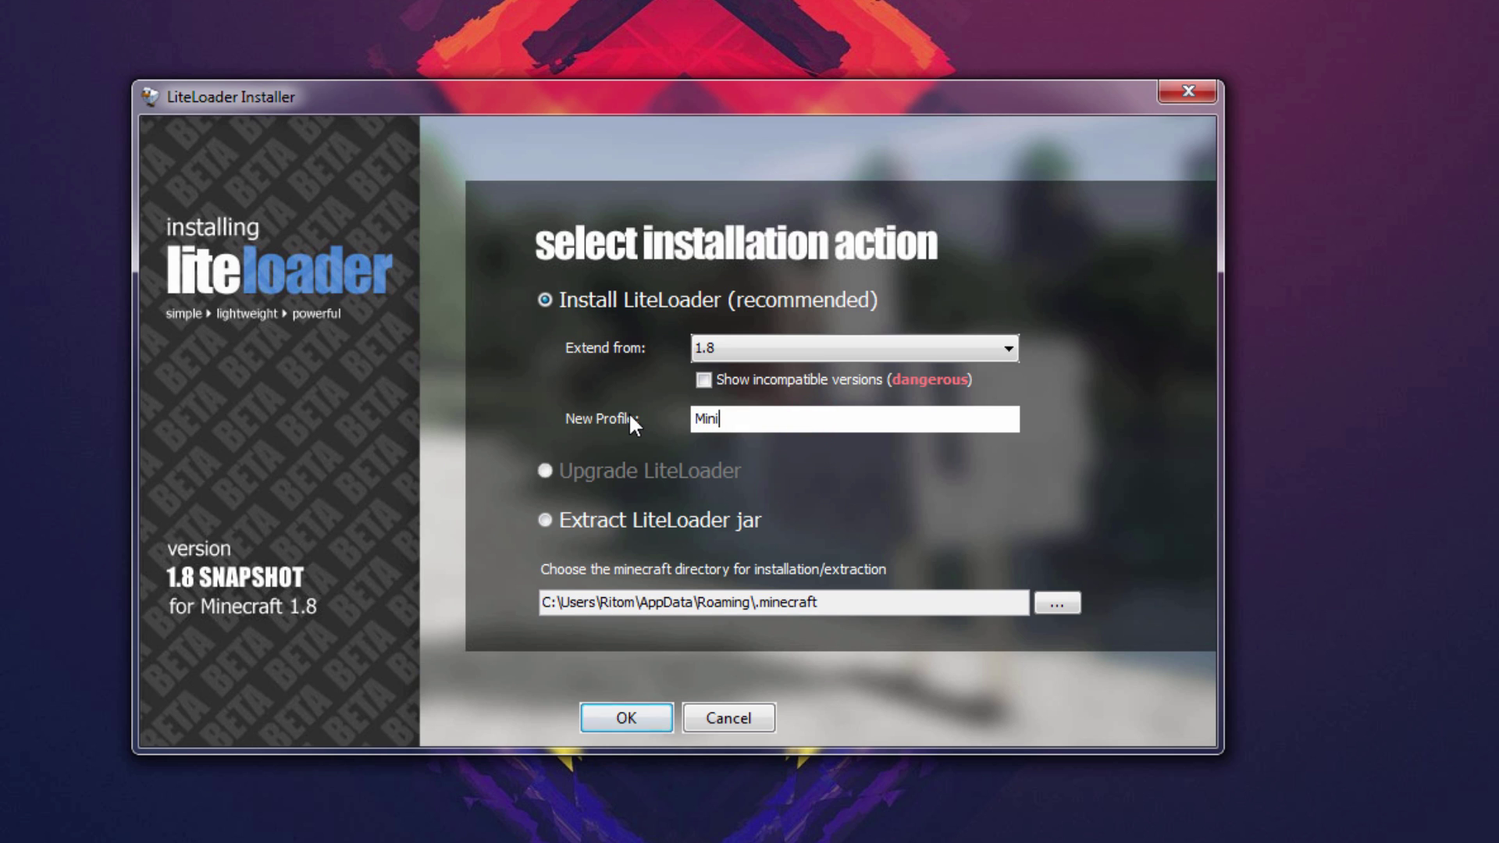
{"action": "type", "text": "map Mod 1.8"}
{"action": "left_click", "coordinate": [640, 712]}
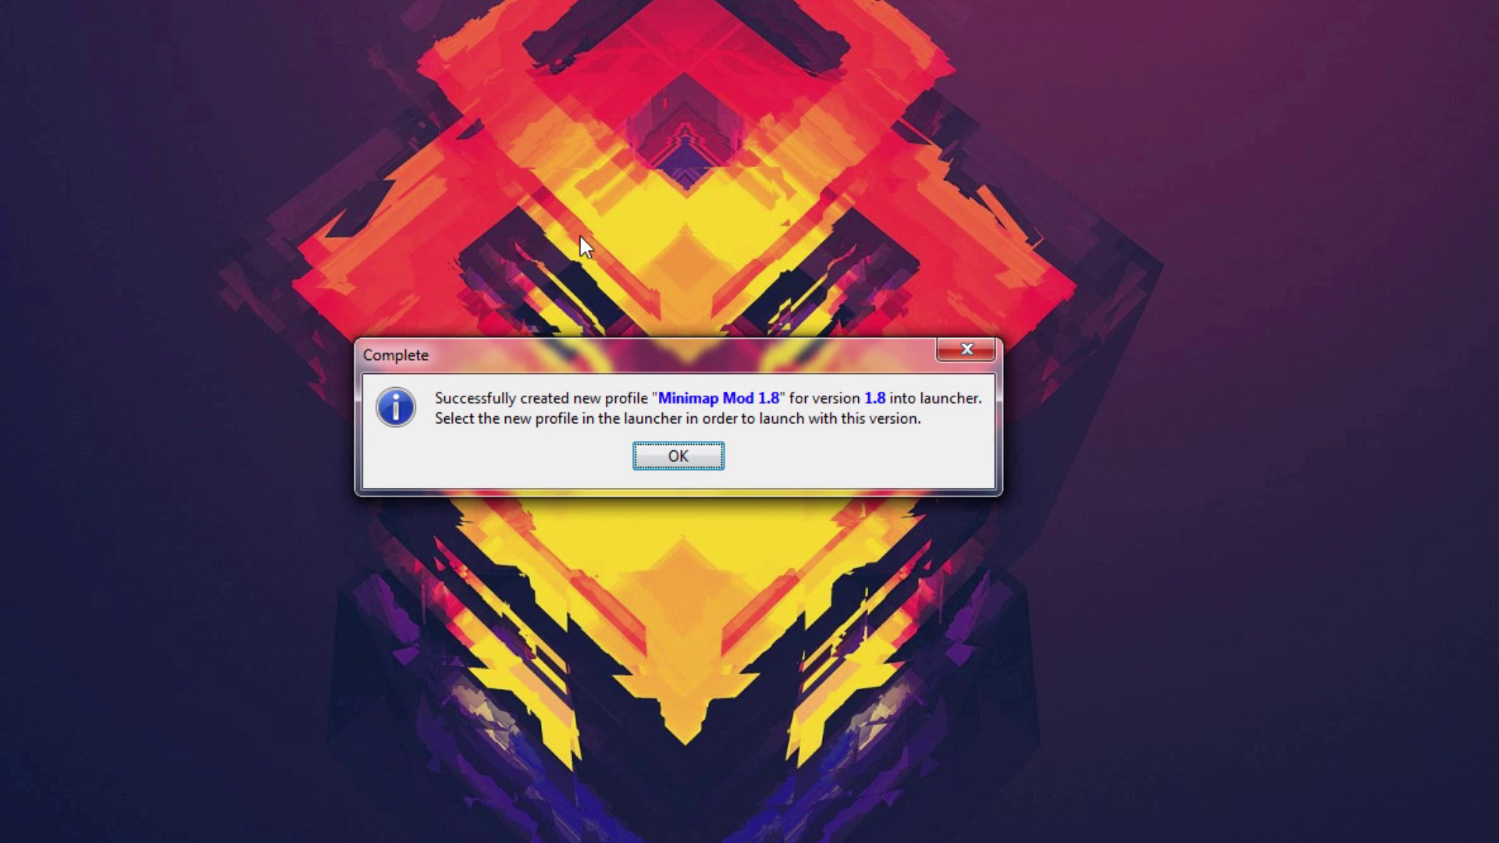
{"action": "left_click_drag", "start_coordinate": [145, 234], "coordinate": [1431, 668]}
{"action": "left_click", "coordinate": [703, 457]}
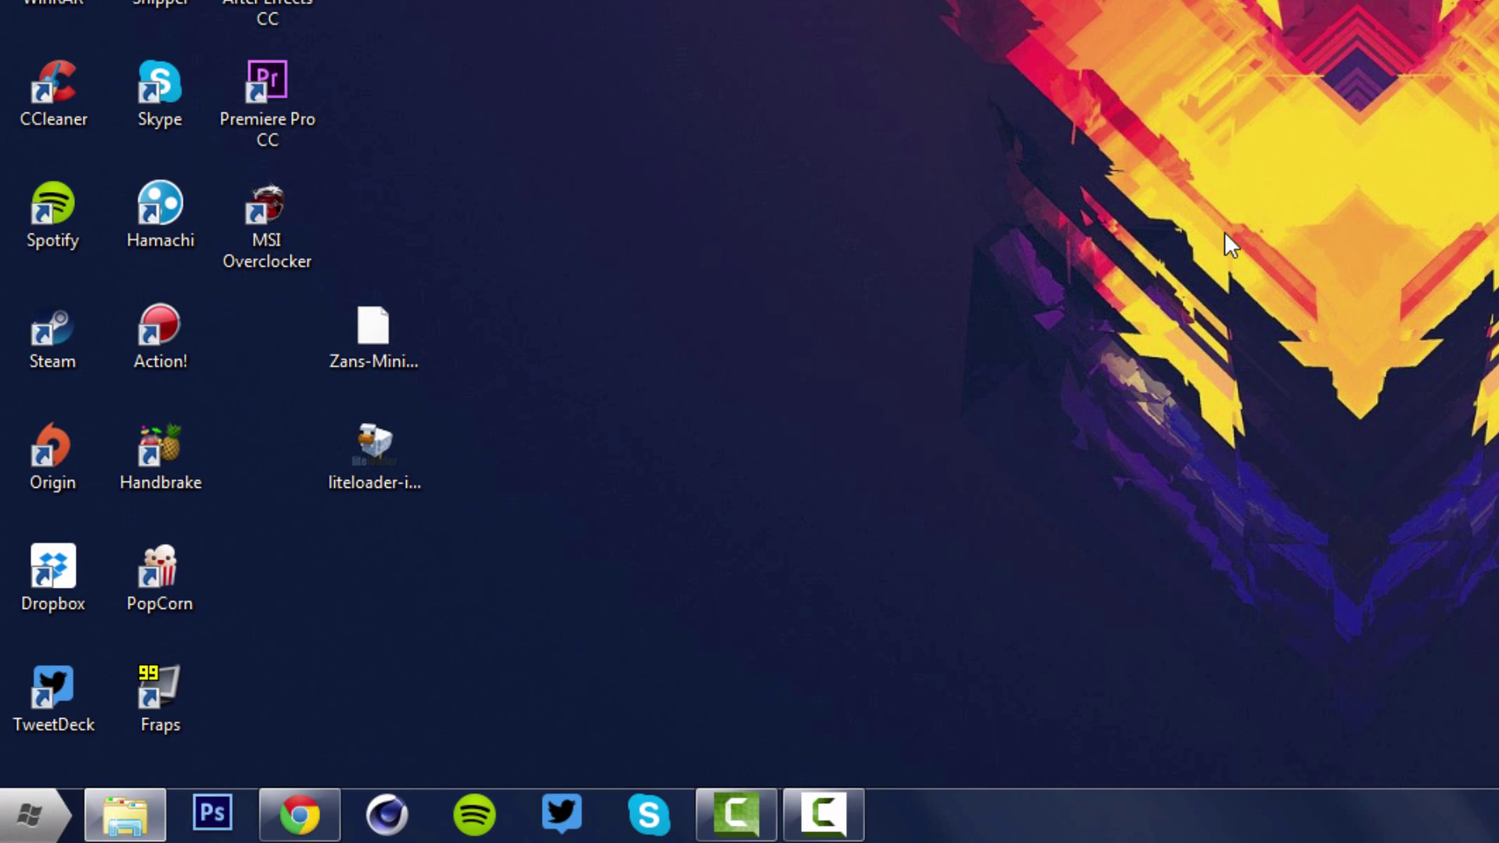
Switch to Windows Explorer, go to %appdata% and open the .minecraft folder.
{"action": "mouse_move", "coordinate": [156, 824]}
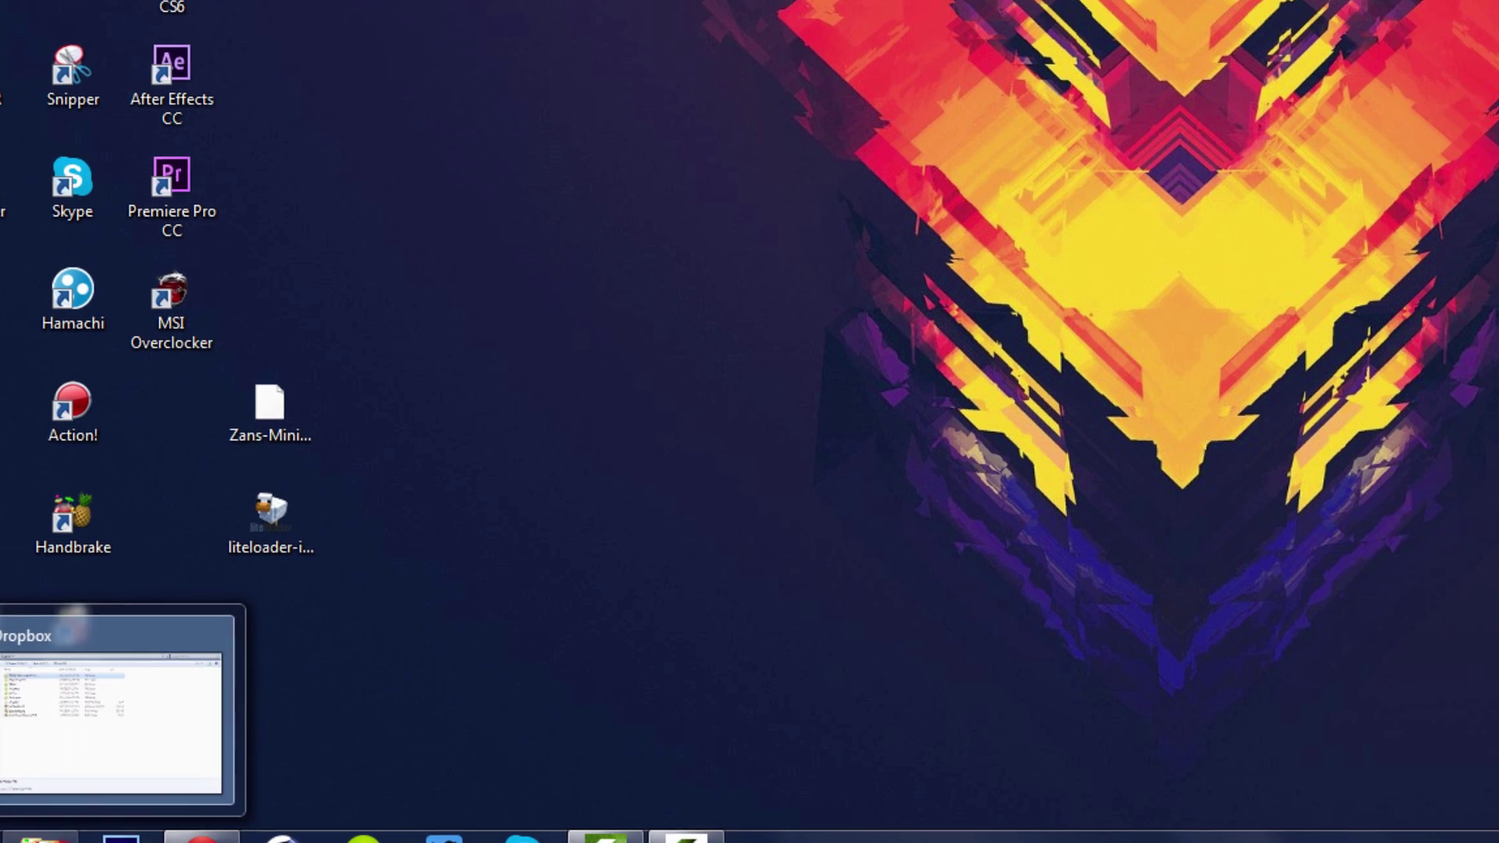
{"action": "left_click", "coordinate": [117, 710]}
{"action": "left_click", "coordinate": [321, 92]}
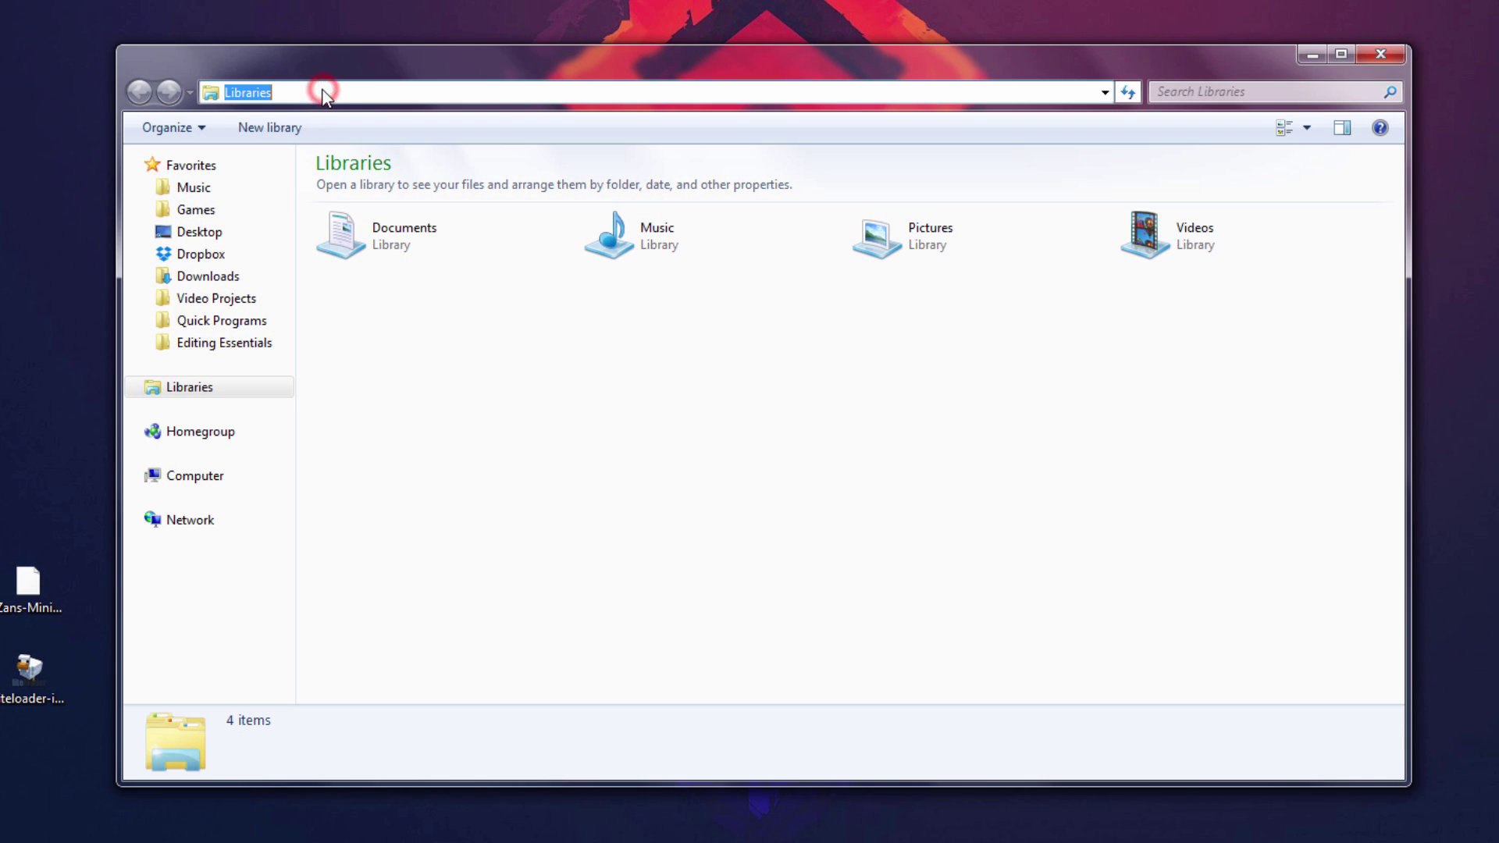
{"action": "type", "text": "%appdata%"}
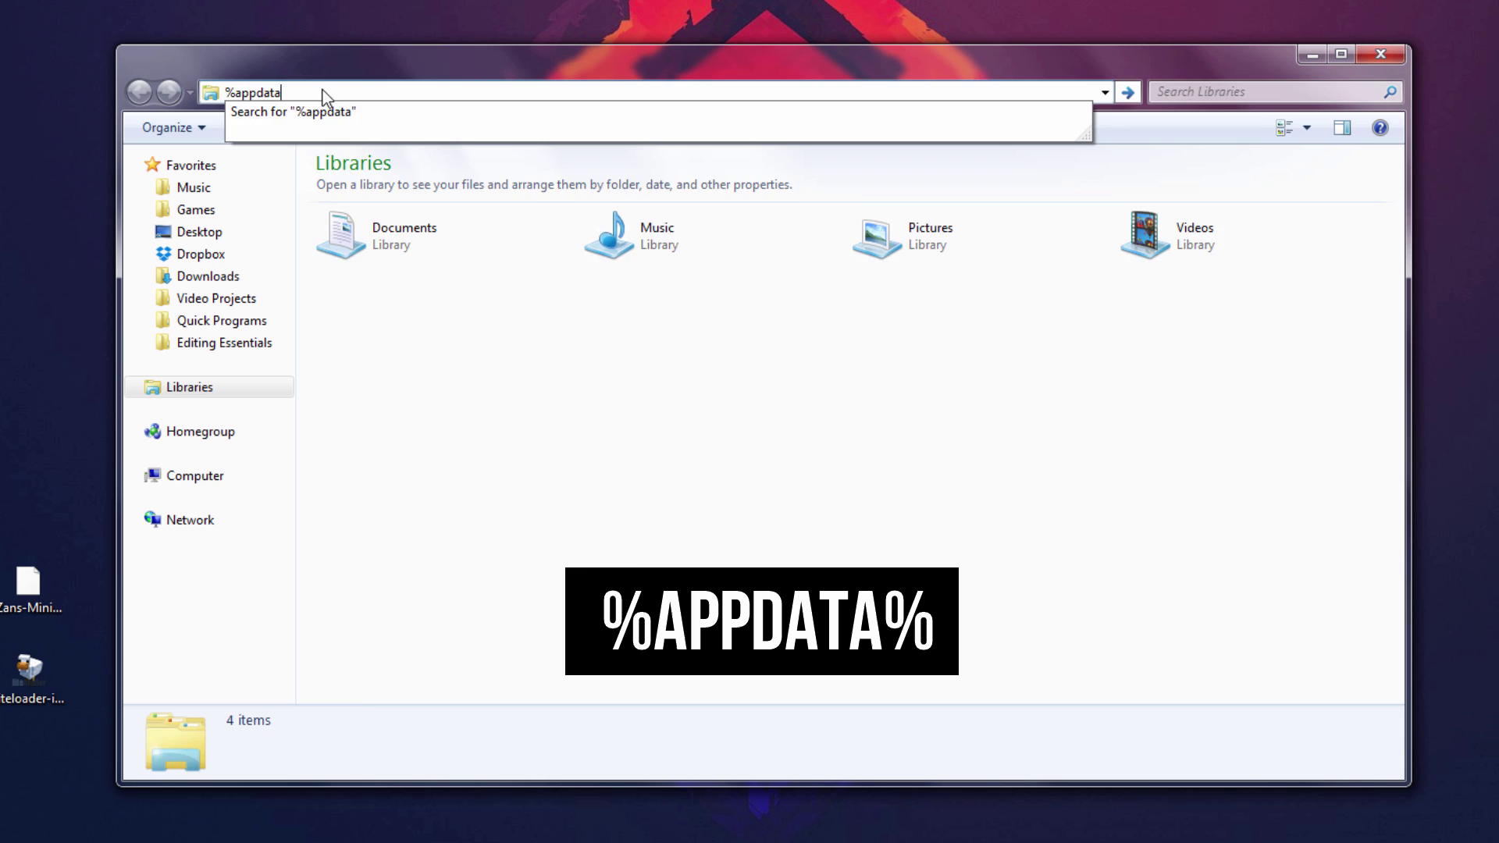
{"action": "key", "text": "Return"}
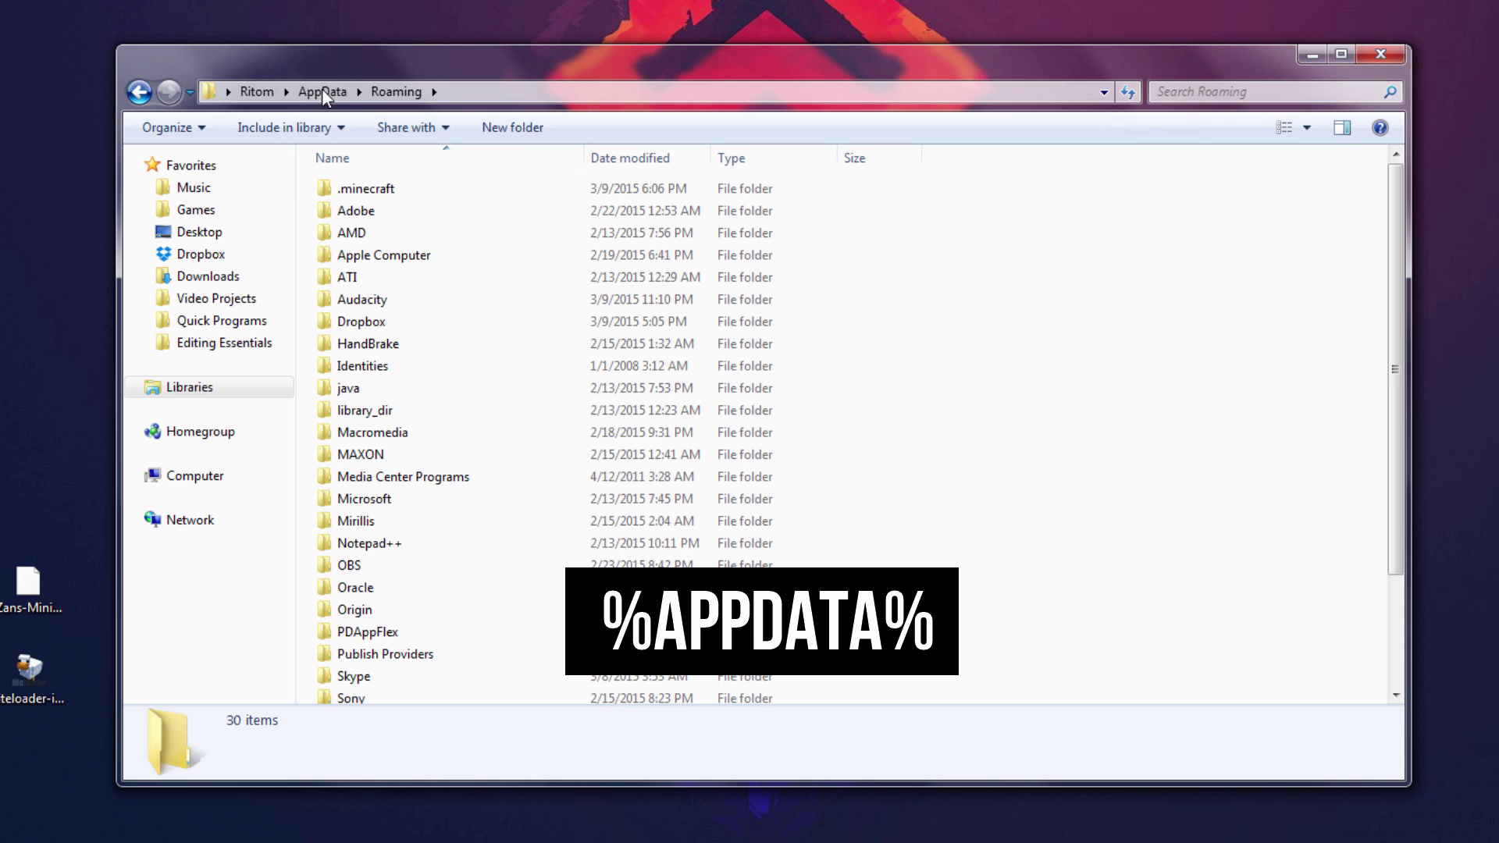
{"action": "double_click", "coordinate": [369, 192]}
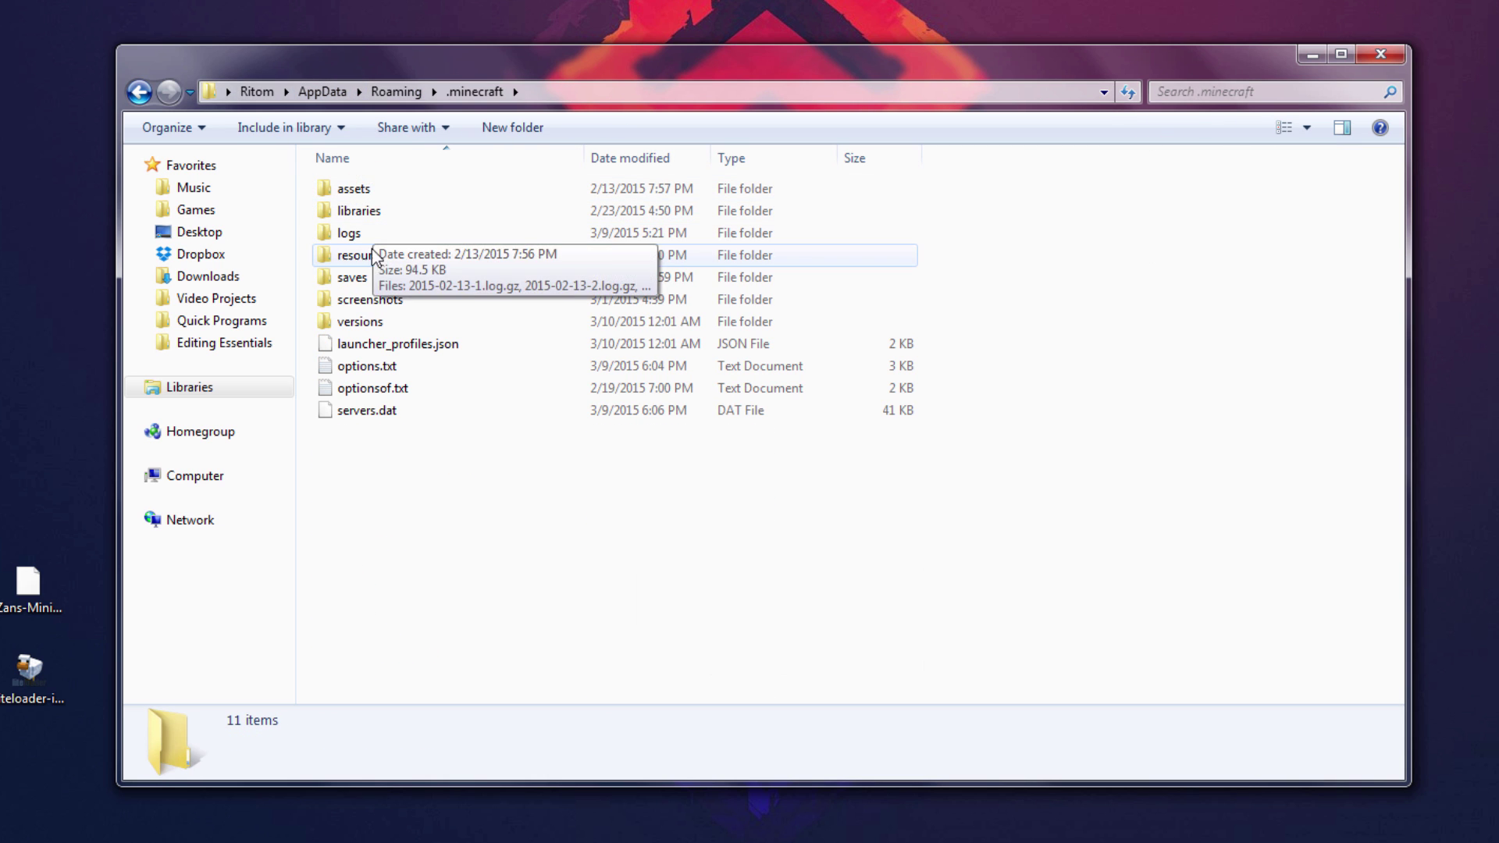
Create a new folder named "mods" inside the .minecraft folder.
{"action": "right_click", "coordinate": [374, 470]}
{"action": "left_click", "coordinate": [437, 756]}
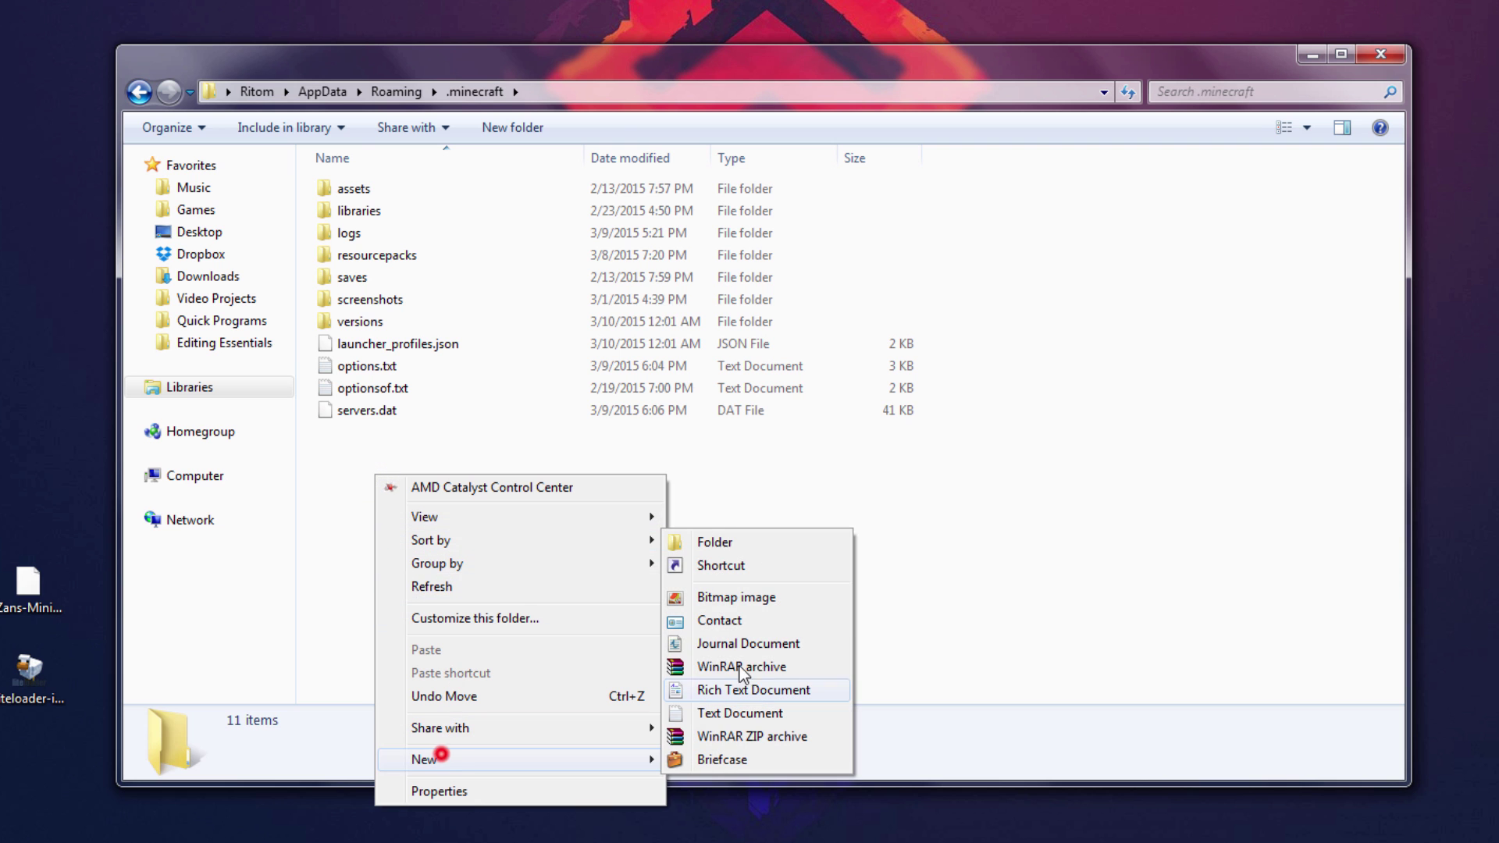
{"action": "left_click", "coordinate": [759, 539]}
{"action": "type", "text": "mods"}
{"action": "key", "text": "Return"}
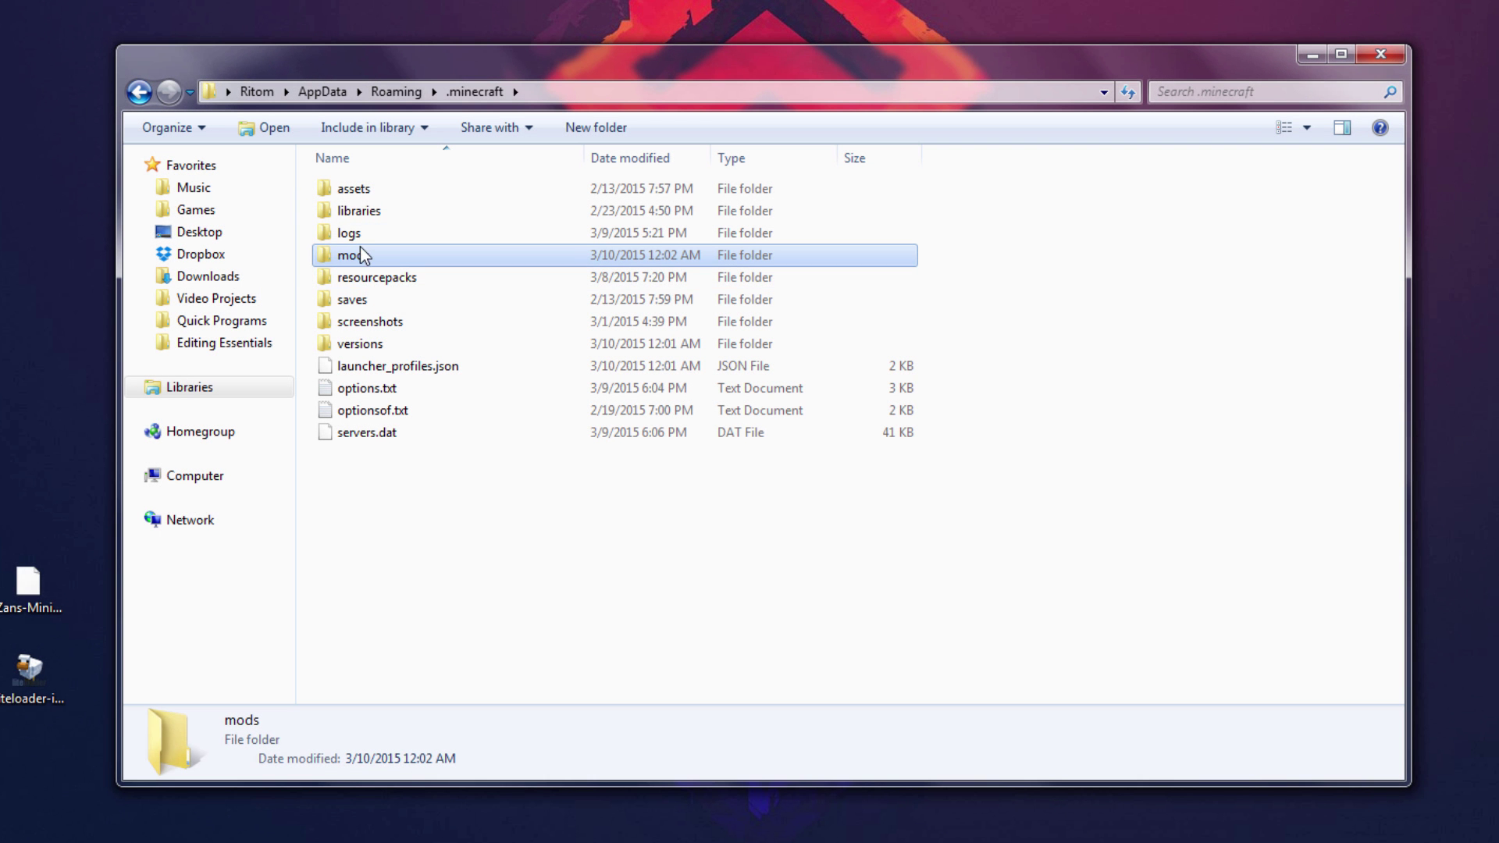
Move the Zan's Minimap litemod file from the desktop into the mods folder and close the Explorer window.
{"action": "double_click", "coordinate": [359, 257]}
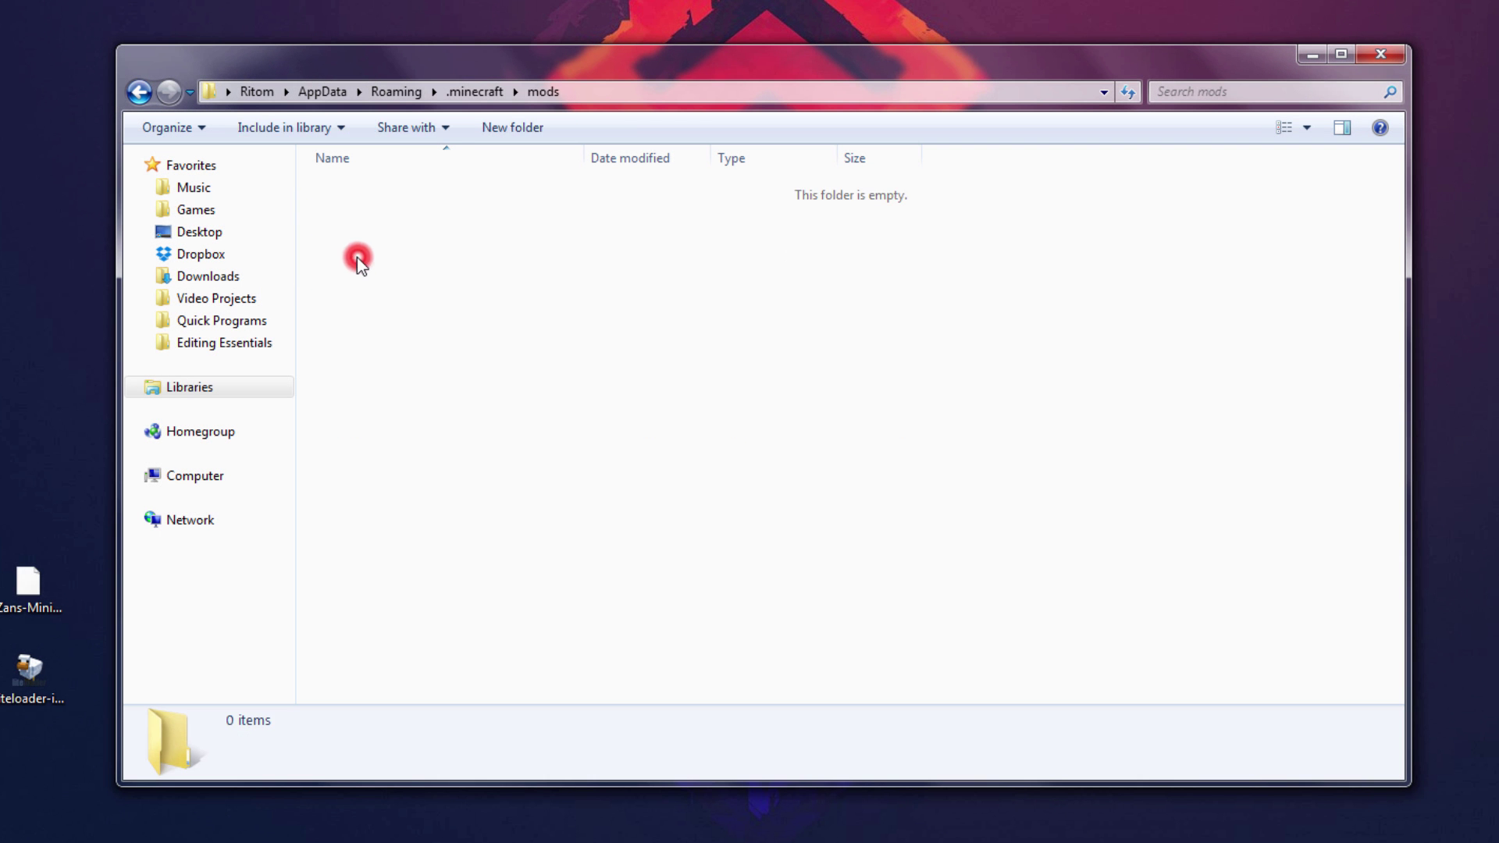
{"action": "left_click_drag", "start_coordinate": [28, 583], "coordinate": [456, 263]}
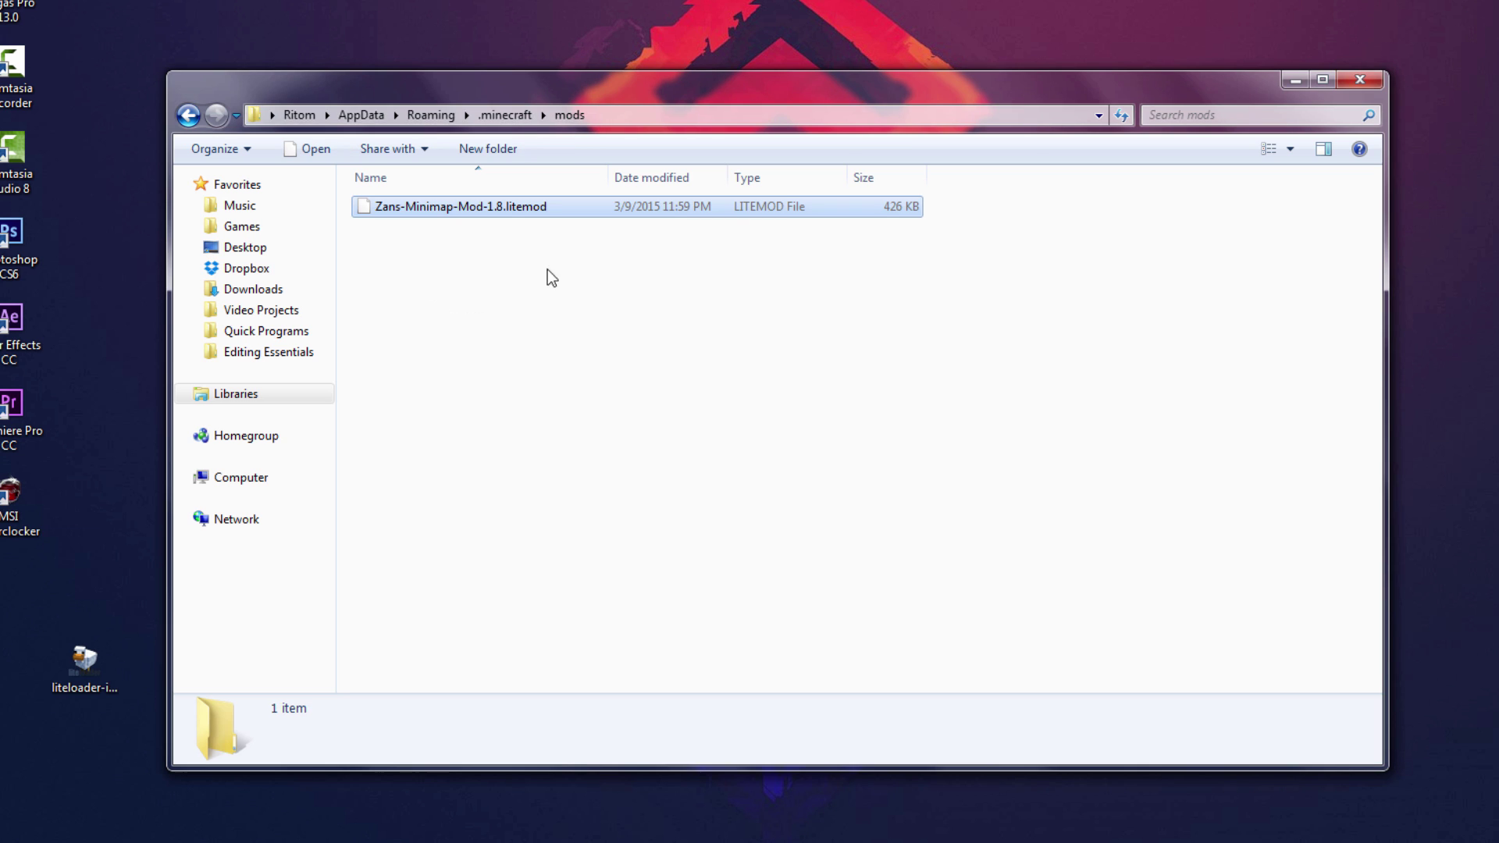
{"action": "left_click", "coordinate": [1357, 76]}
Open the Minecraft launcher from the desktop's Games folder and start the game with the "Minimap Mod 1.8" profile.
{"action": "double_click", "coordinate": [1452, 425]}
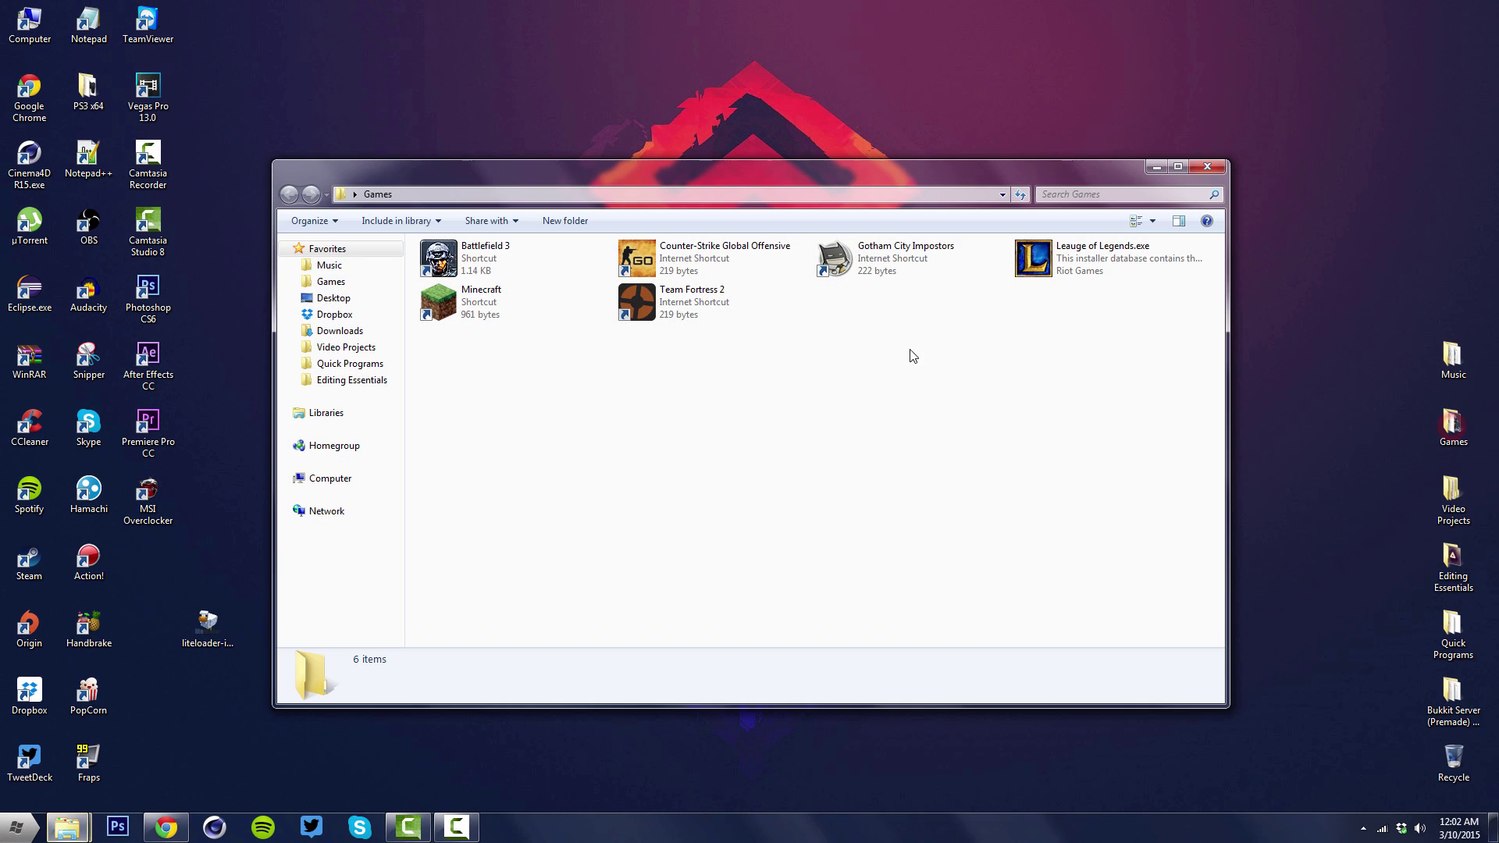
{"action": "double_click", "coordinate": [493, 304]}
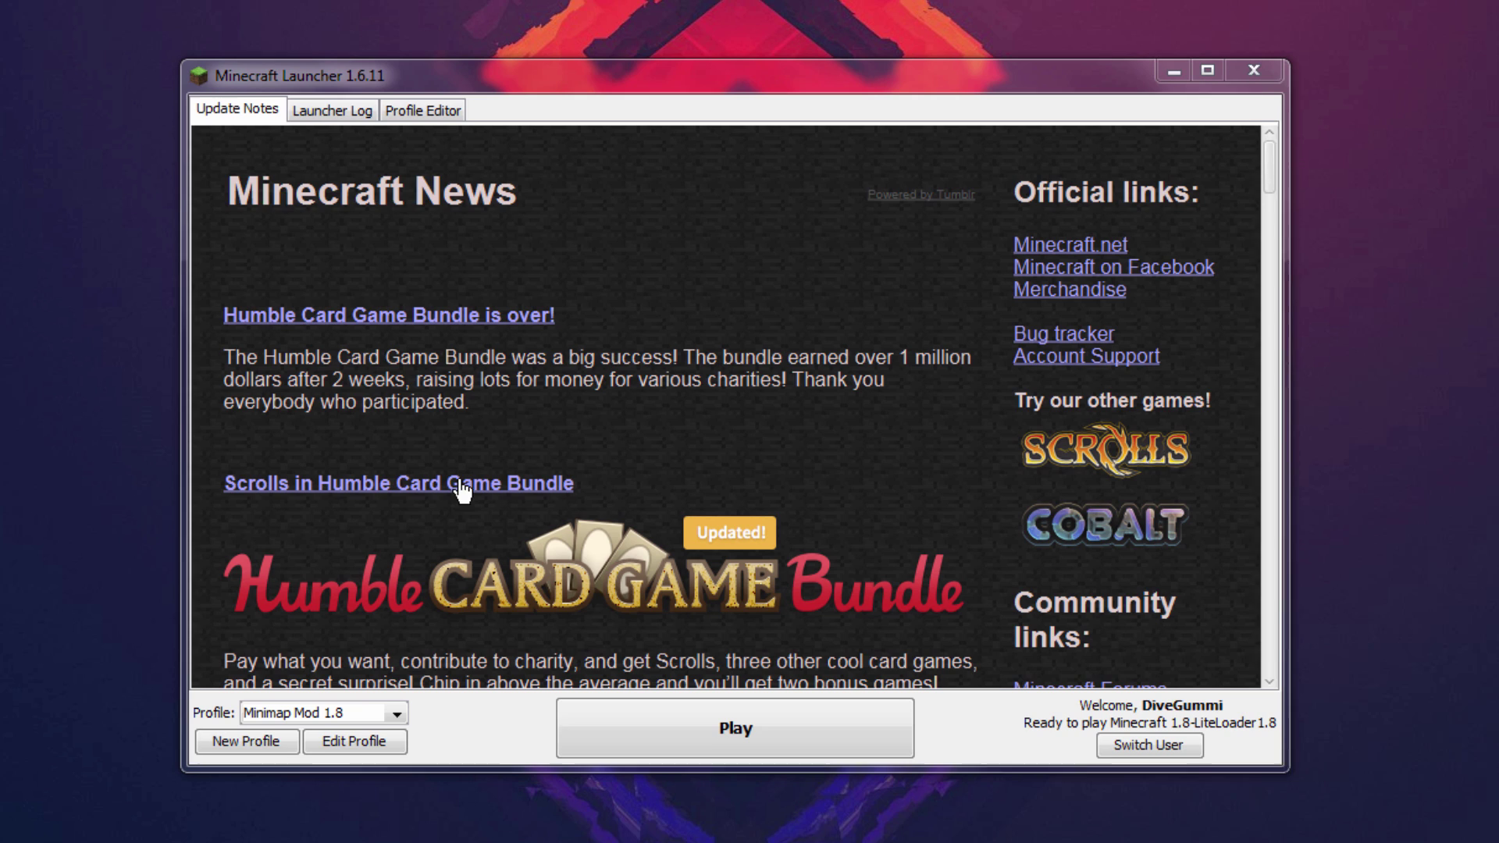
{"action": "left_click", "coordinate": [352, 706]}
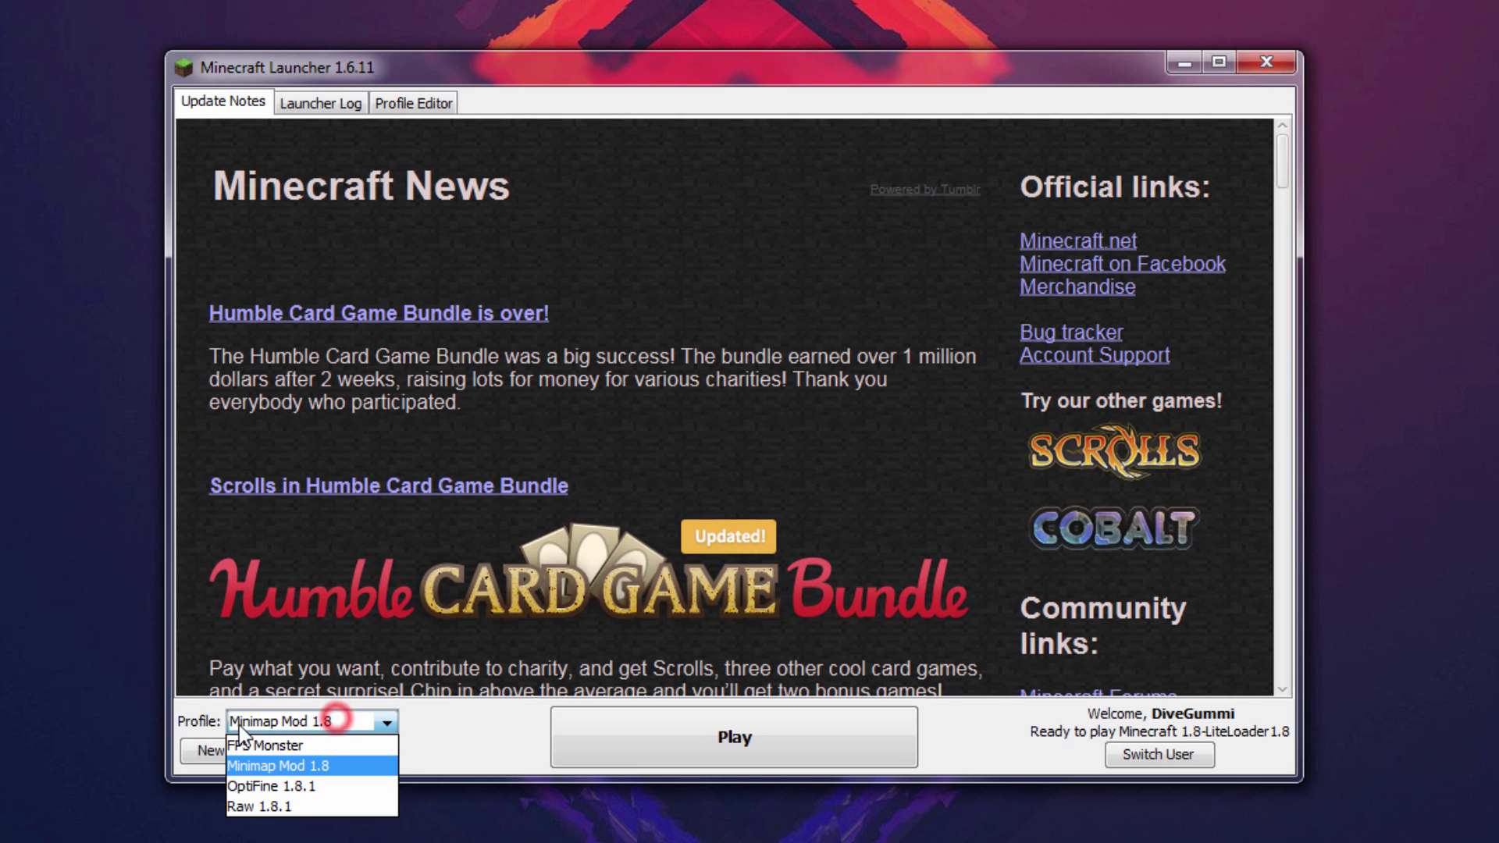
{"action": "left_click", "coordinate": [283, 766]}
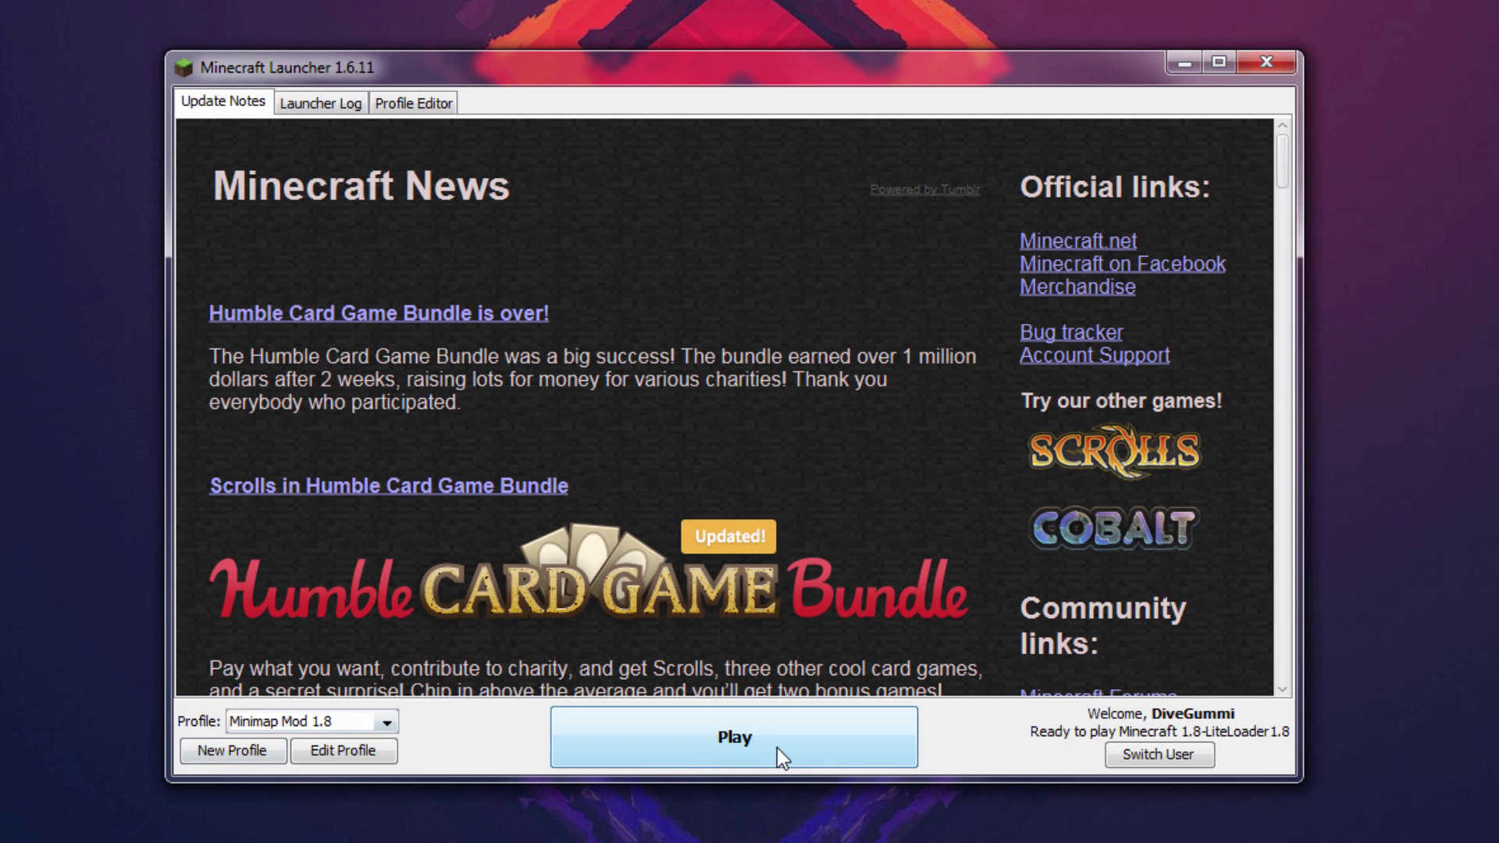
{"action": "left_click", "coordinate": [752, 739]}
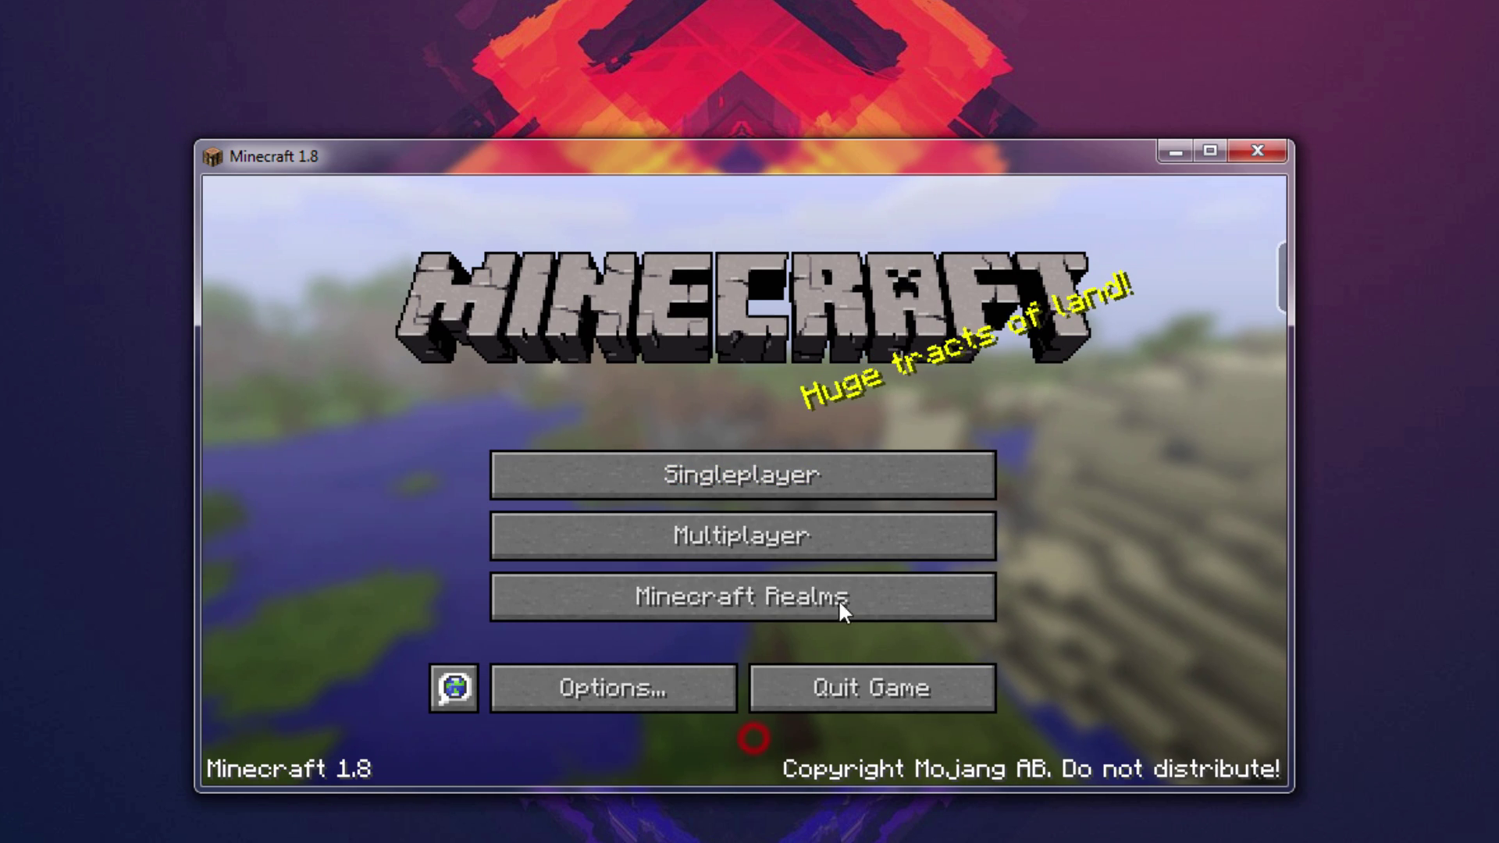
Load a singleplayer world, enlarge the minimap to the full map view, and return it to the small round map.
{"action": "left_click", "coordinate": [823, 469]}
{"action": "left_click", "coordinate": [626, 685]}
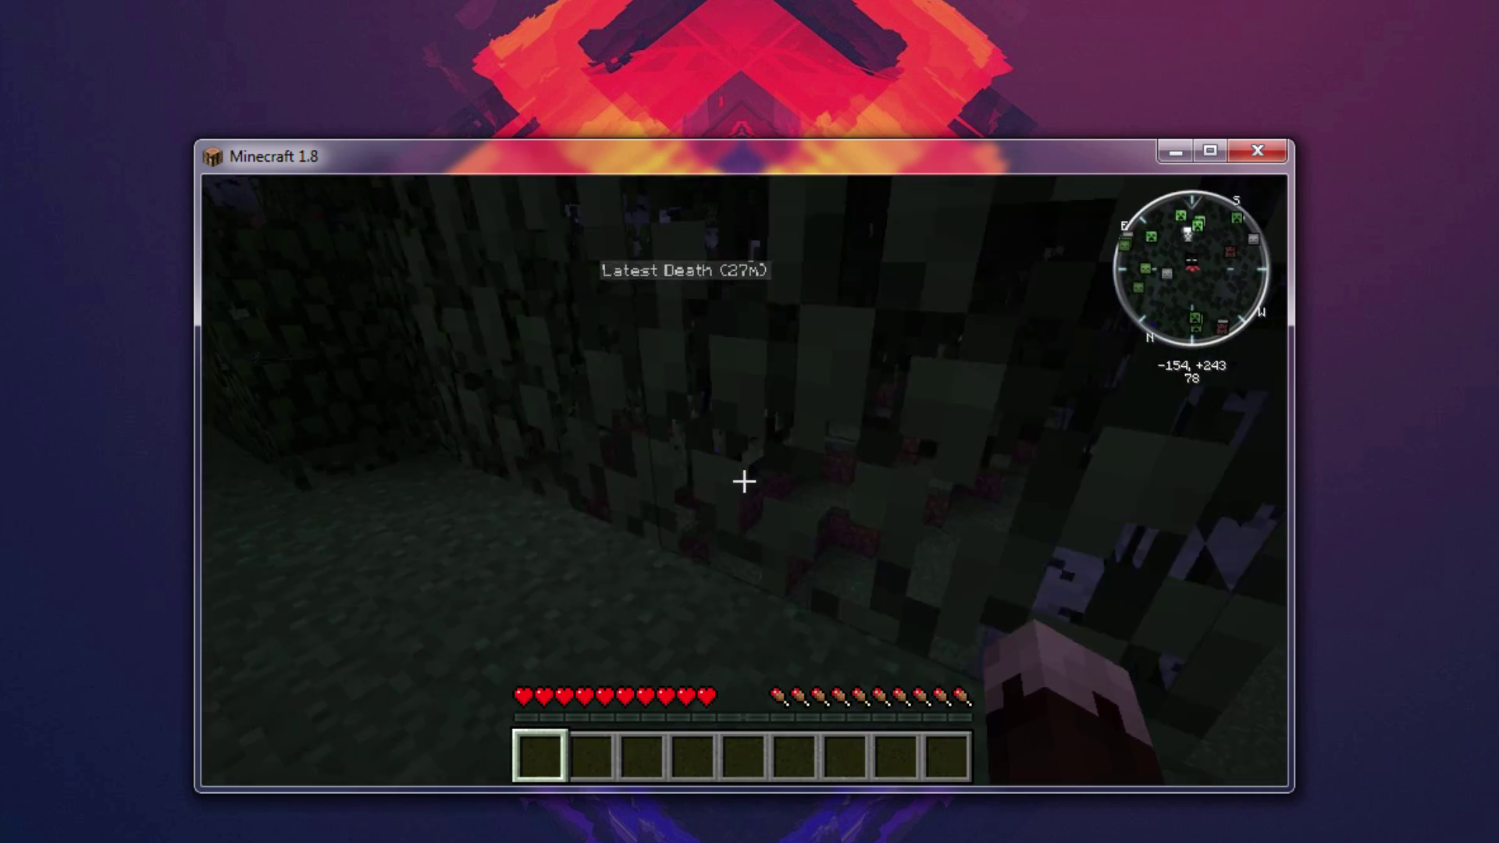
{"action": "key", "text": "x"}
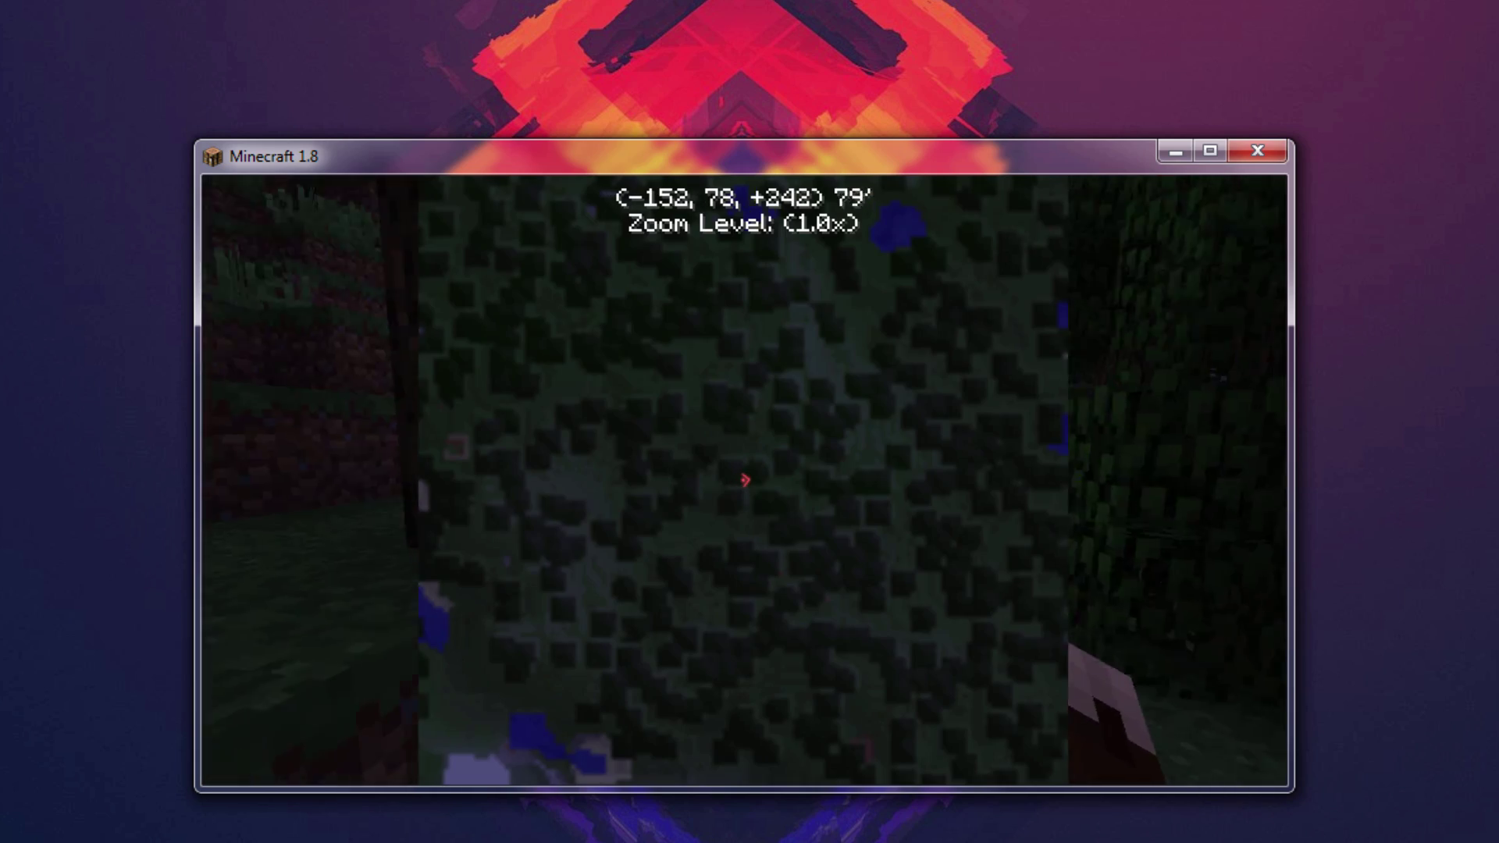
{"action": "key", "text": "x"}
Walk through the forest to the "Latest Death" waypoint.
{"action": "key", "text": "w"}
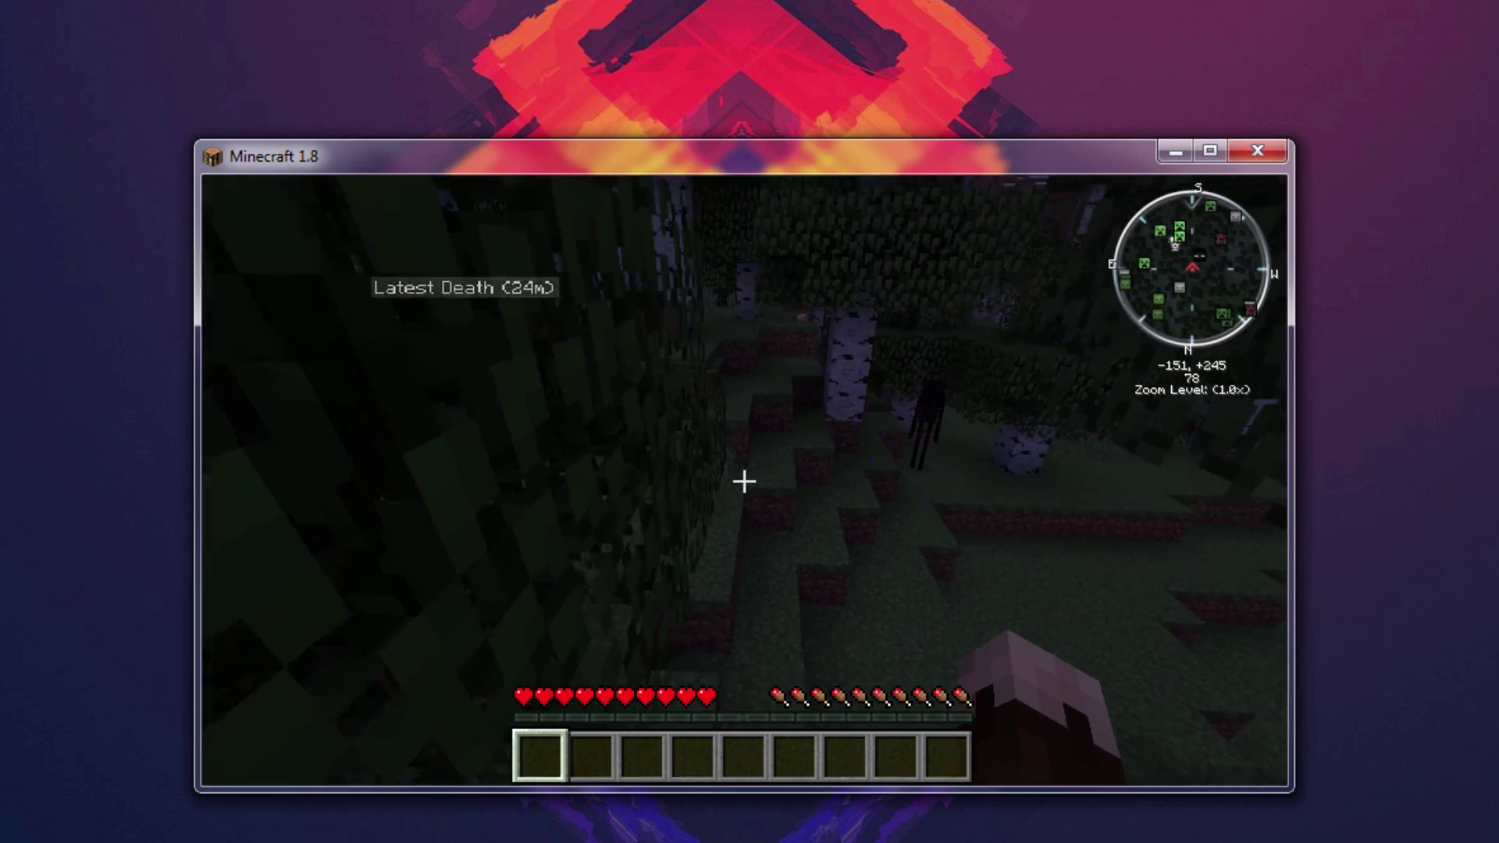
{"action": "key", "text": "w"}
{"action": "key", "text": "space"}
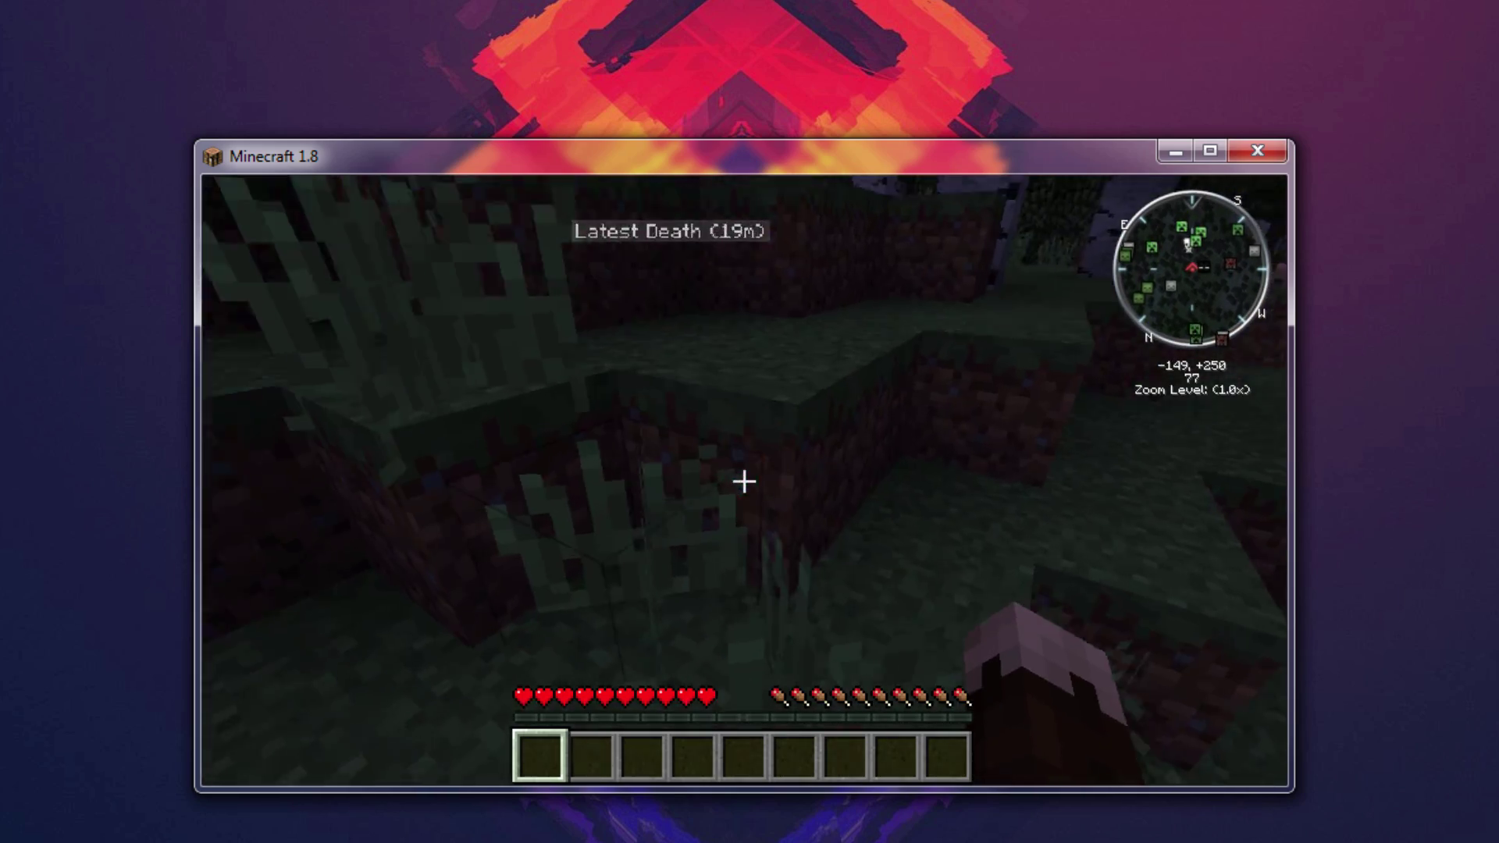
{"action": "key", "text": "w"}
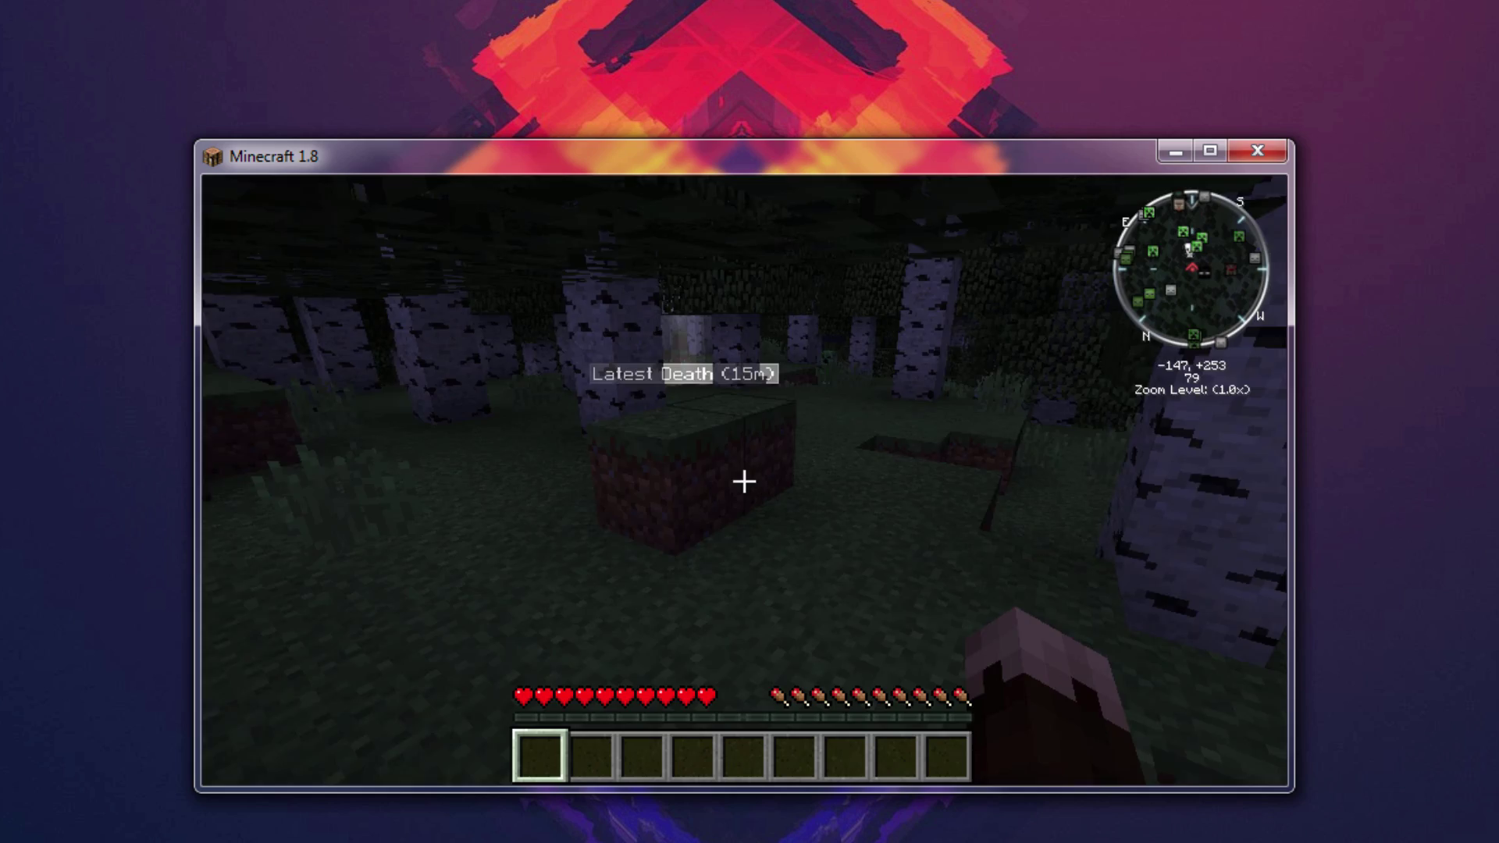
{"action": "key", "text": "w"}
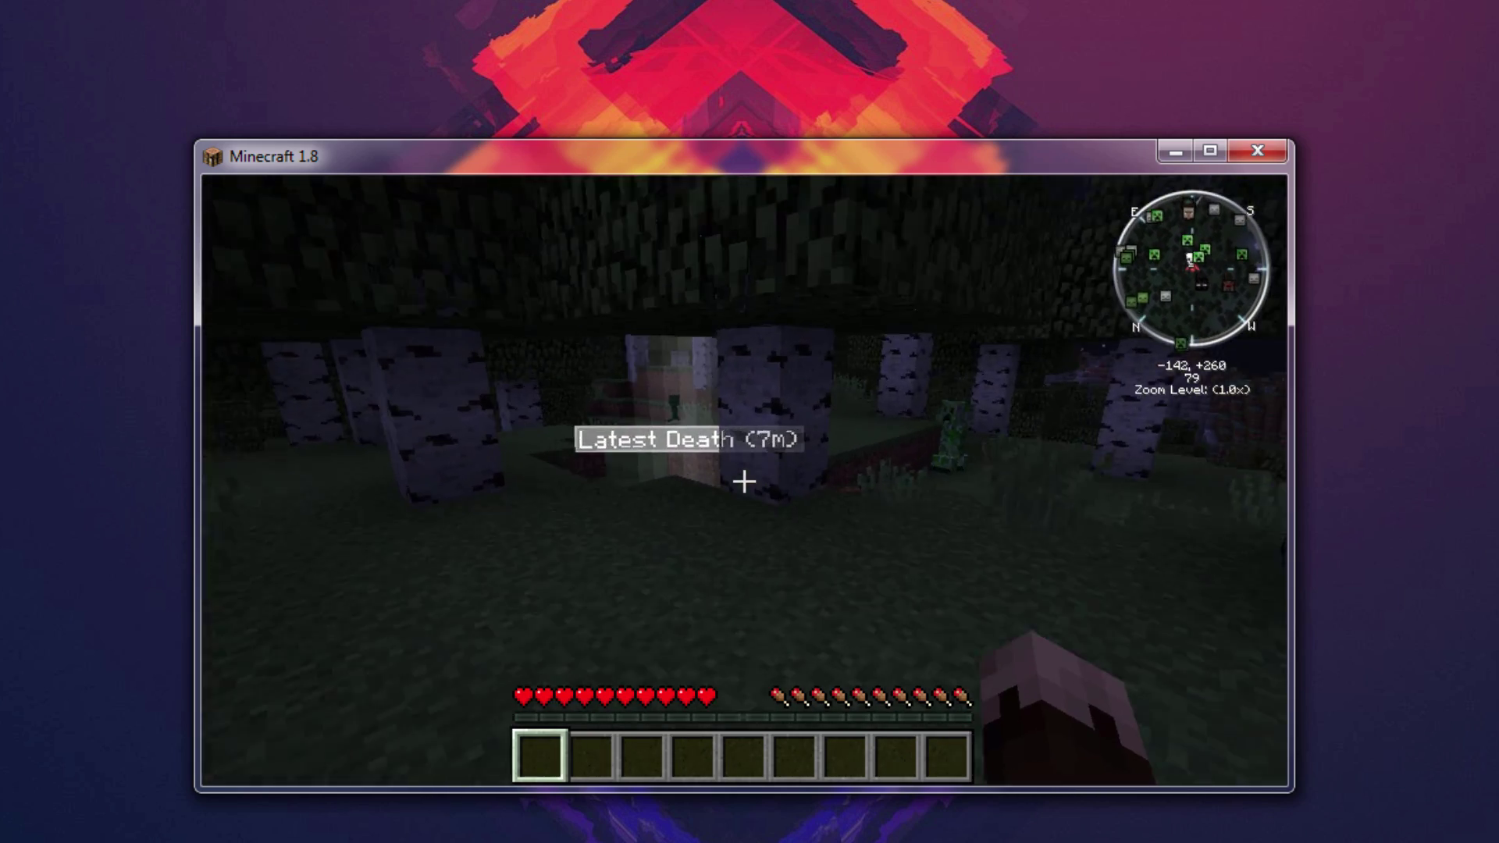
{"action": "key", "text": "w"}
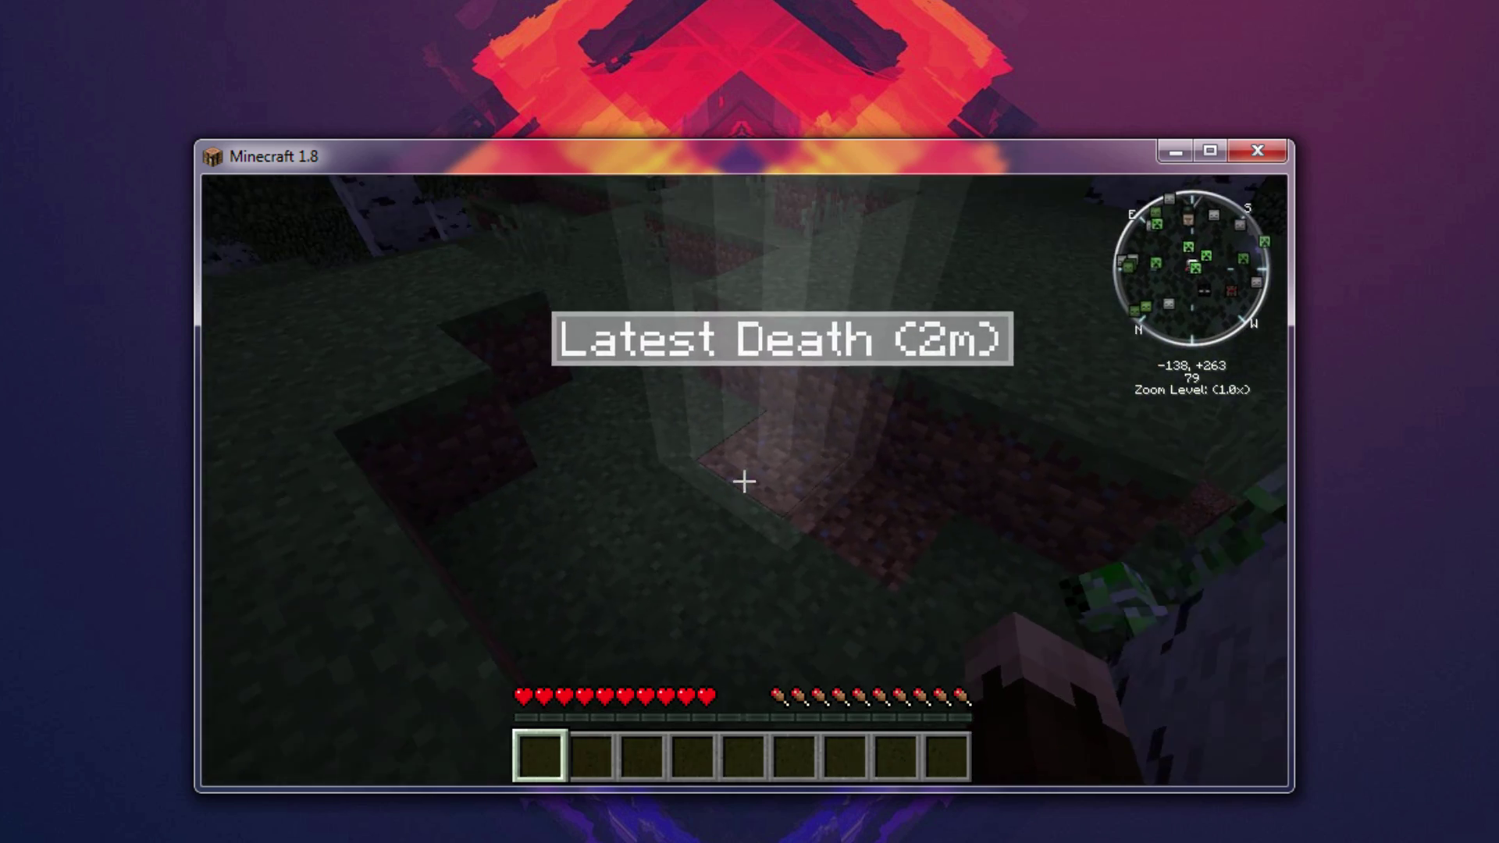